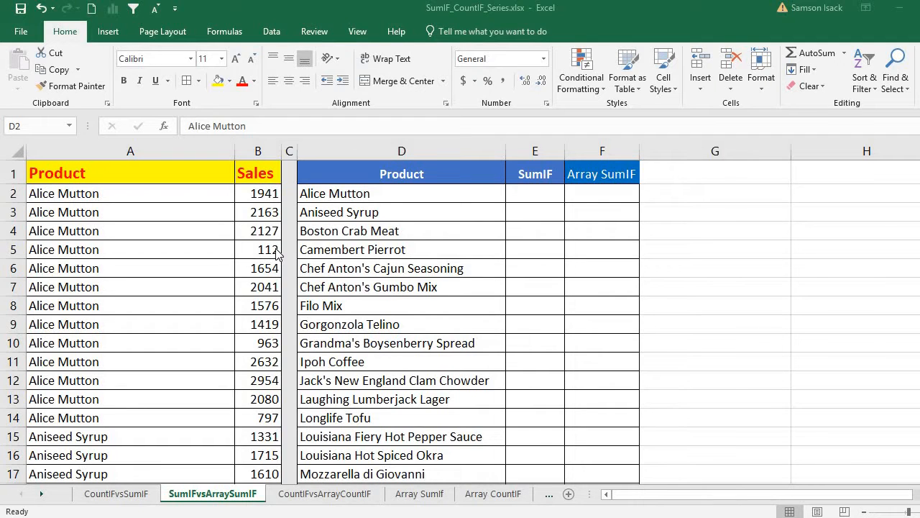
Examine the Product and Sales source data in columns A and B through the last record, plus the start of the summary's product list.
left_click(137, 172)
left_click(137, 173)
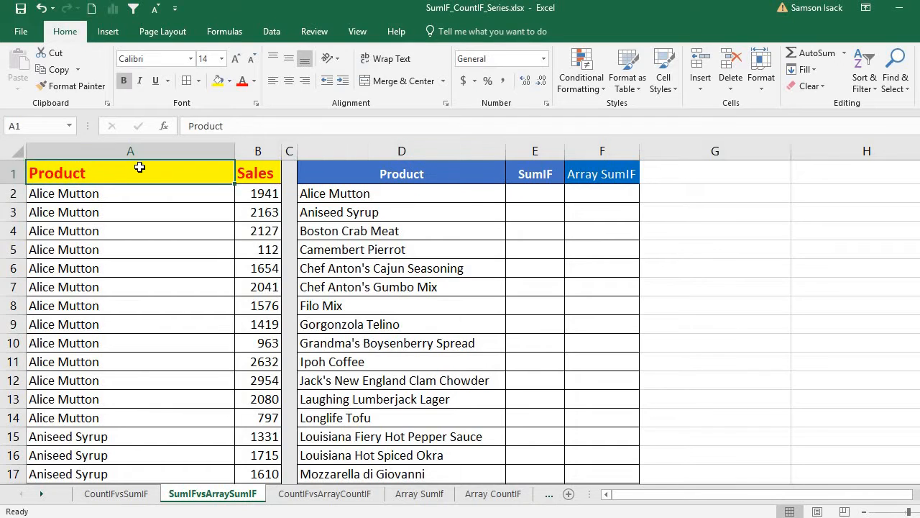
left_click(264, 172)
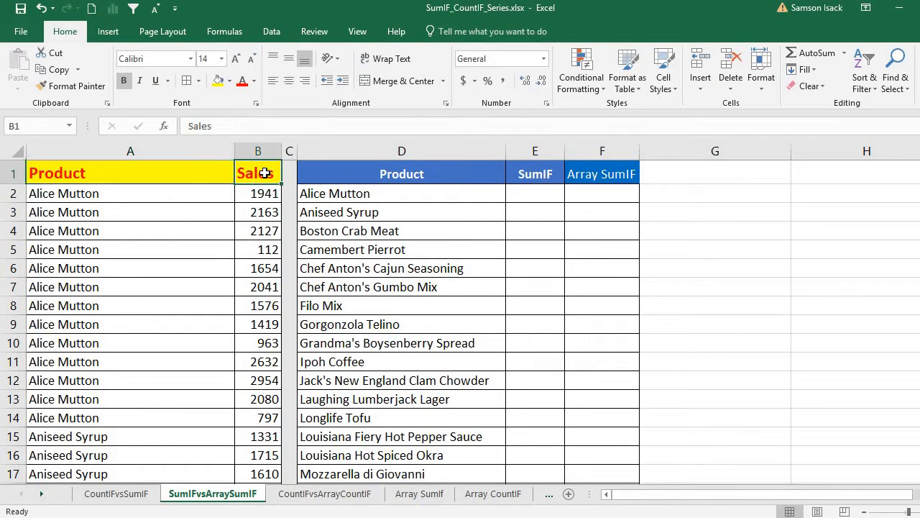
left_click(183, 199)
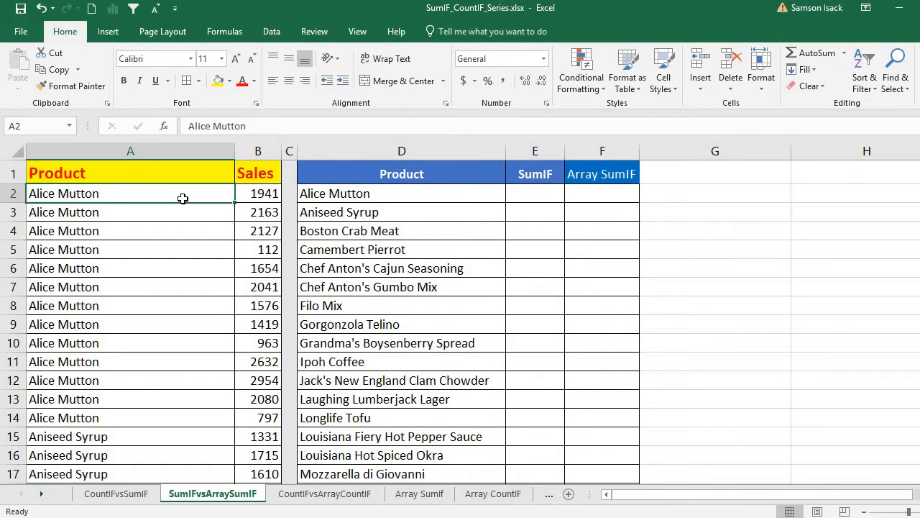
left_click_drag(183, 198, 179, 268)
left_click(261, 194)
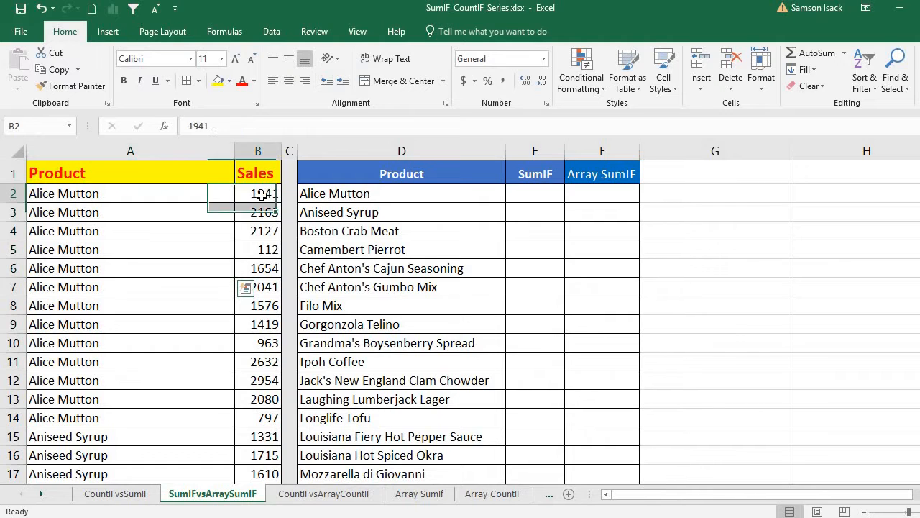
left_click_drag(262, 194, 259, 266)
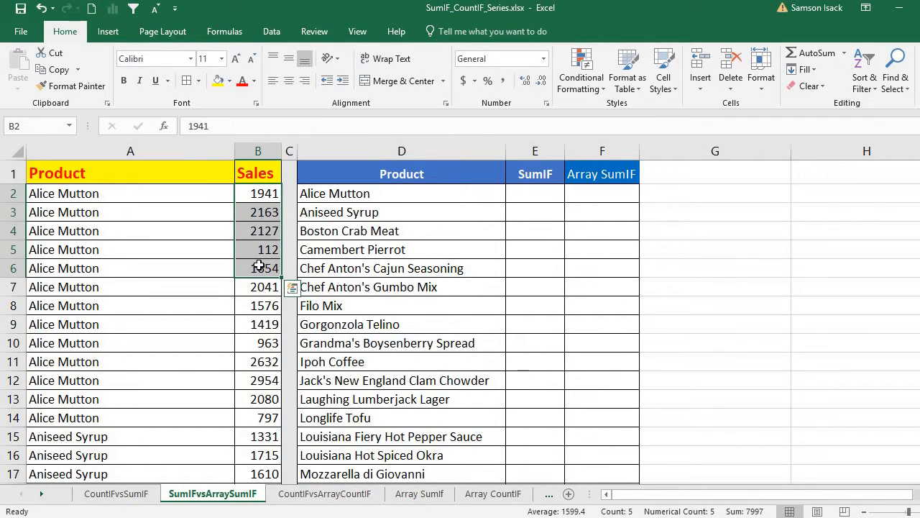
left_click(130, 228)
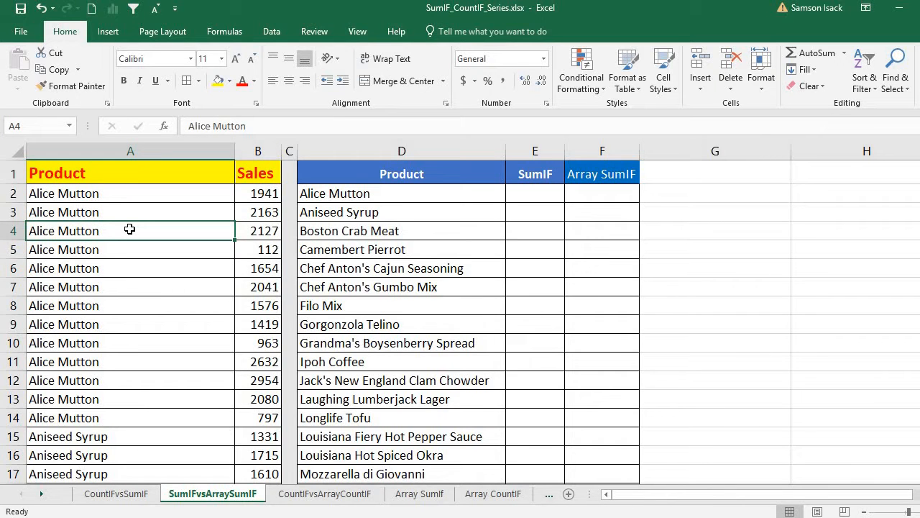
key("ctrl+Down")
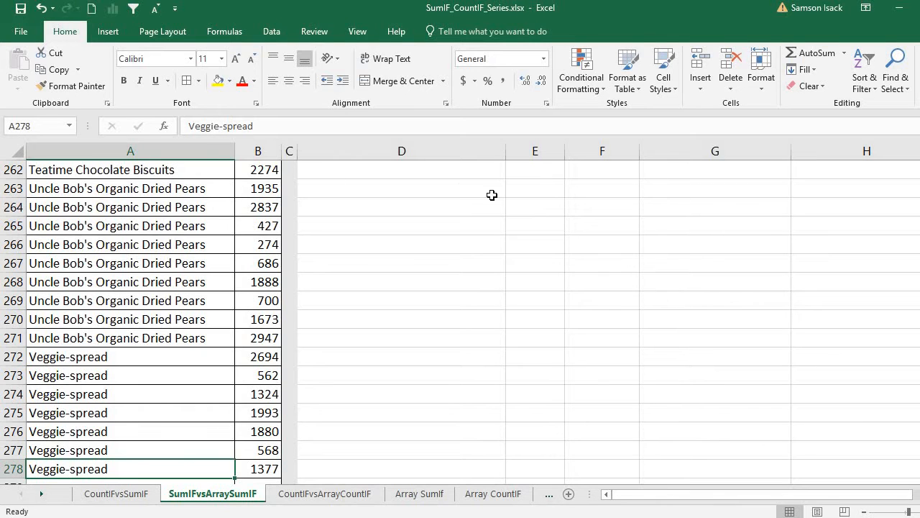
left_click_drag(919, 464, 919, 171)
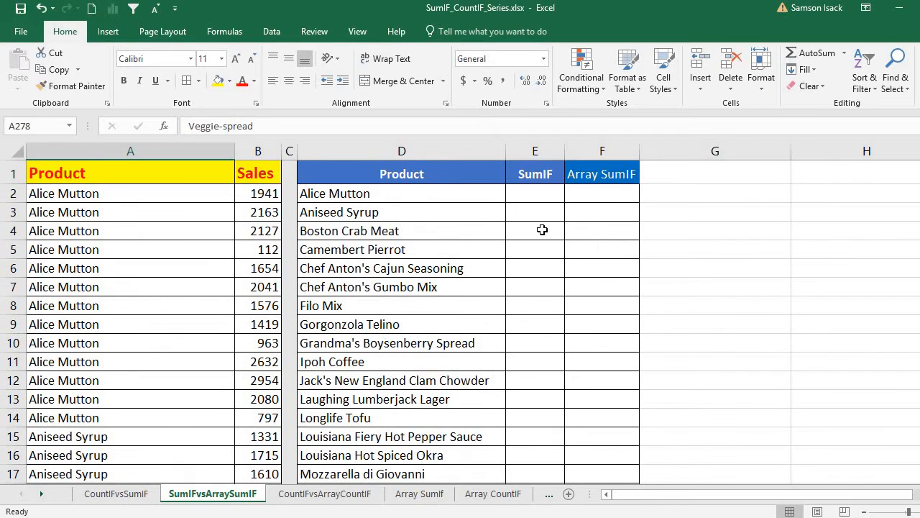
left_click(443, 192)
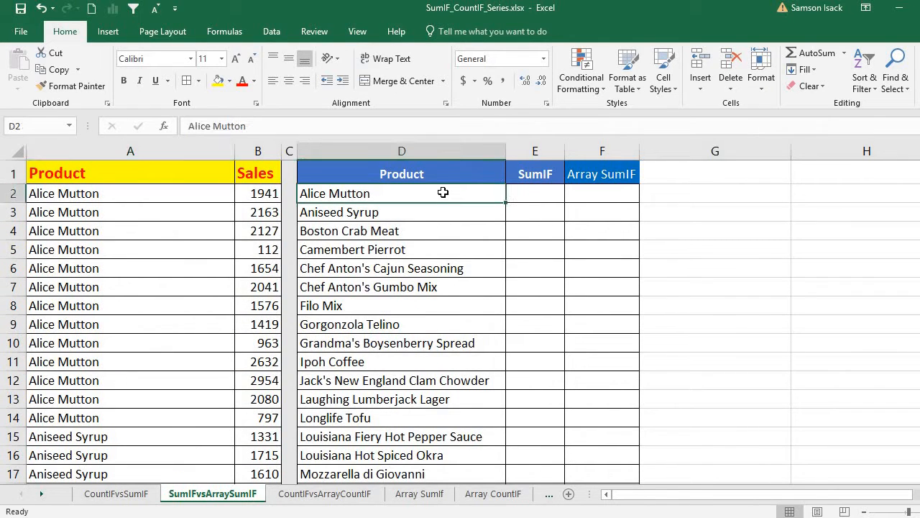
Widen the SumIF and Array SumIF columns, E and F, of the summary table.
left_click(543, 194)
left_click_drag(566, 152, 605, 153)
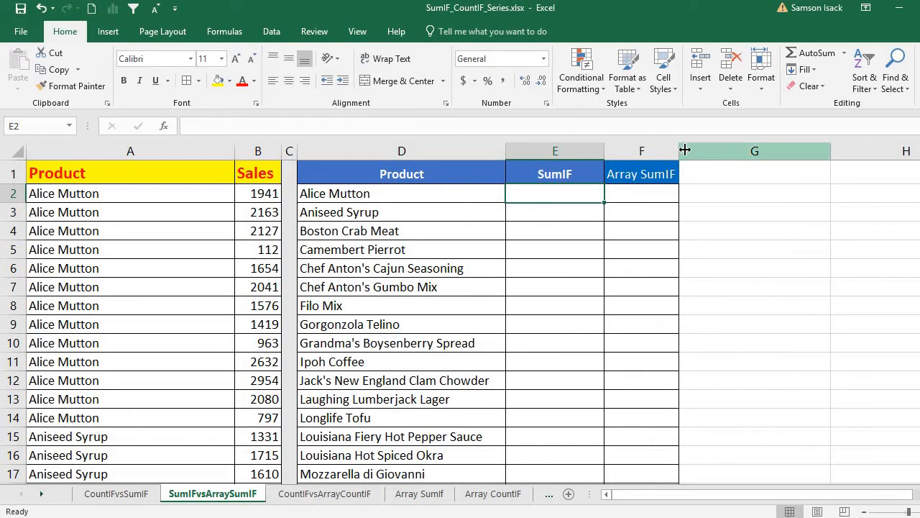
left_click_drag(679, 151, 696, 166)
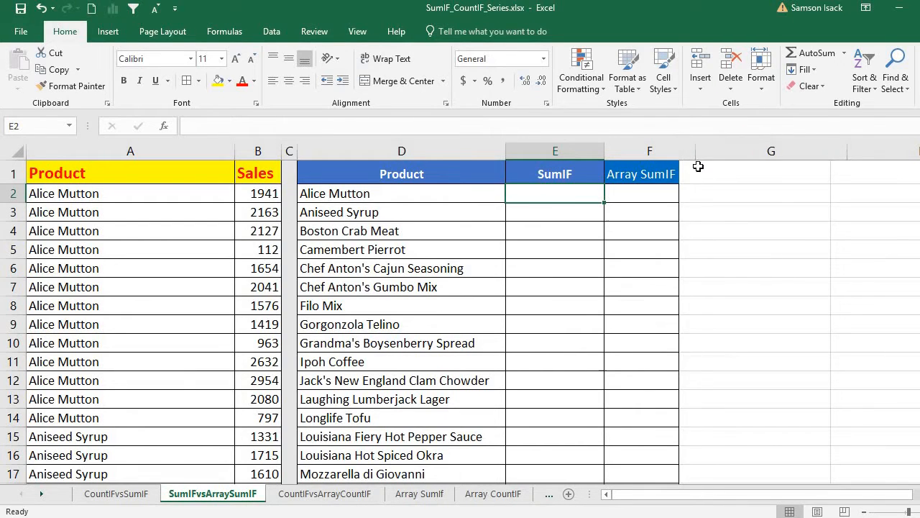
Change the header in E1 to "Total Sales" with "SumIF" on a second line in the same cell.
left_click(580, 170)
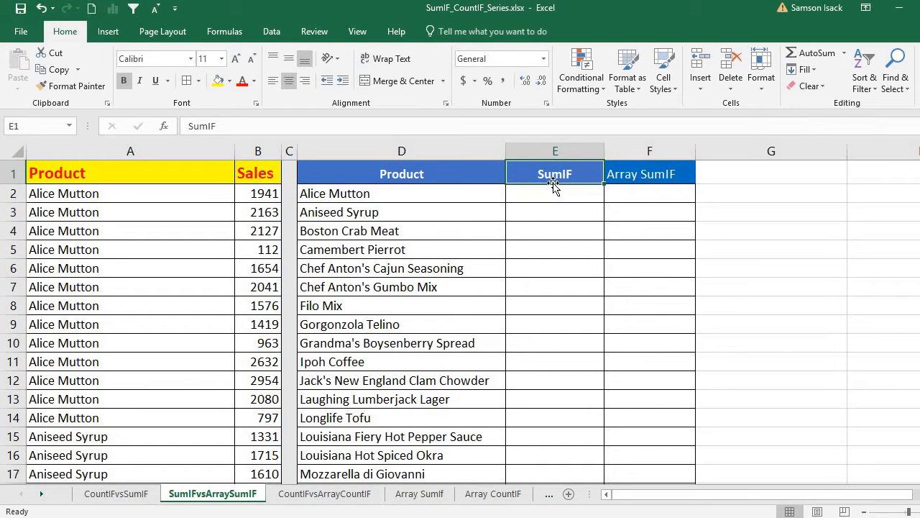
left_click(642, 173)
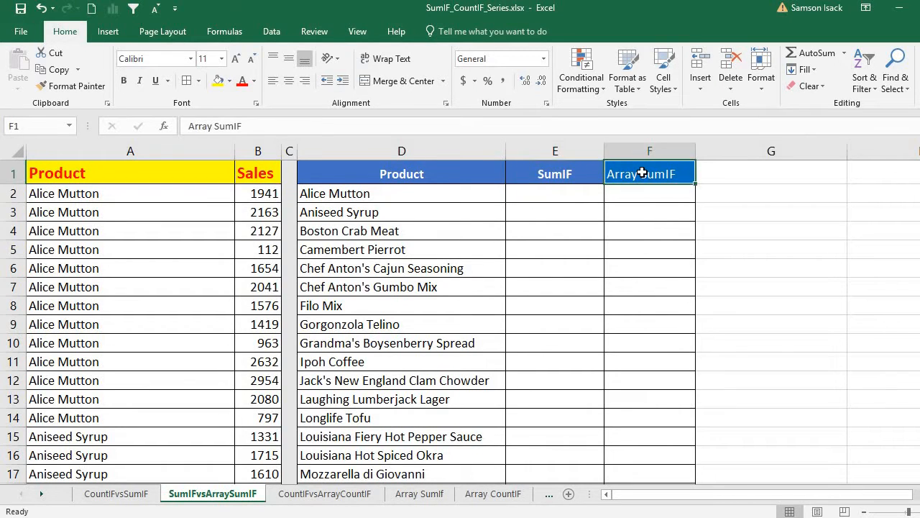
double_click(558, 173)
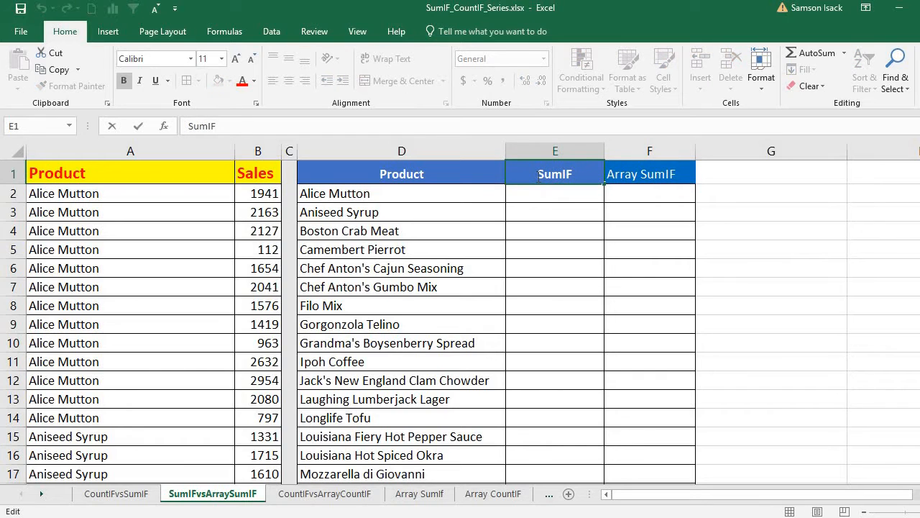
type("Ta")
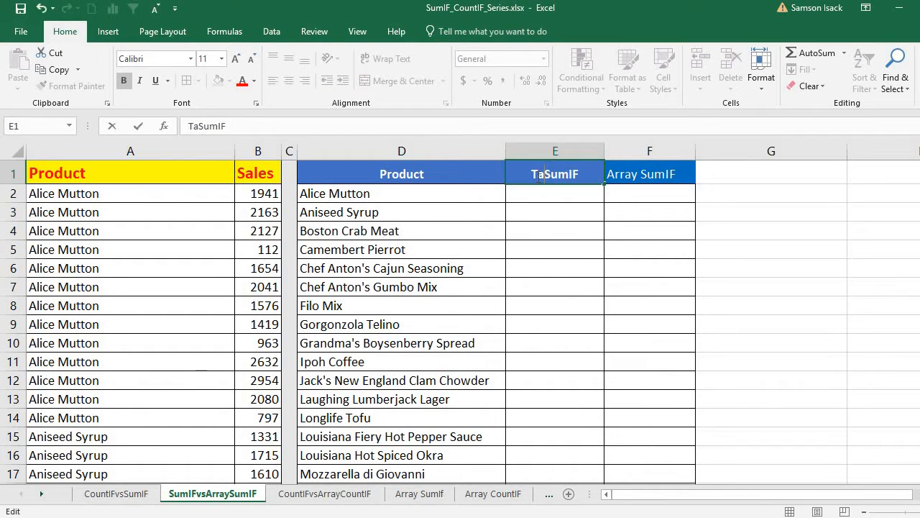
key("BackSpace")
type("otal S")
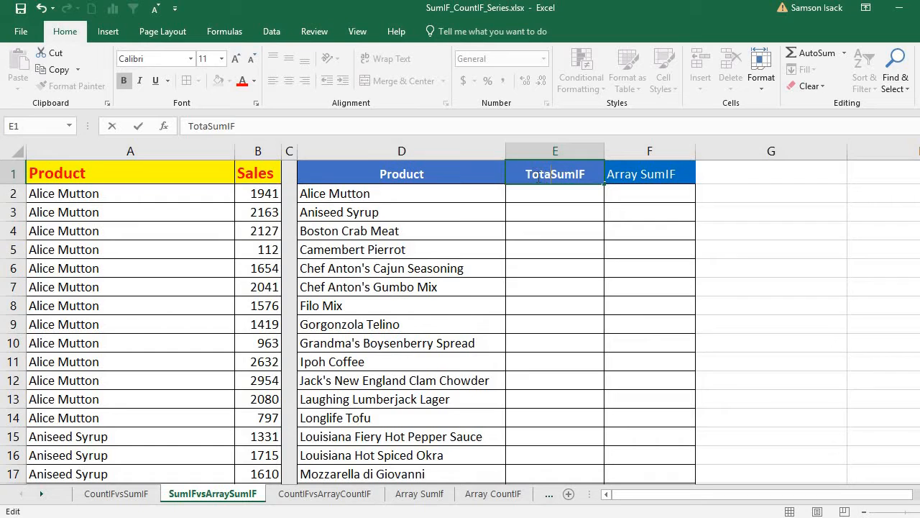
type("ales")
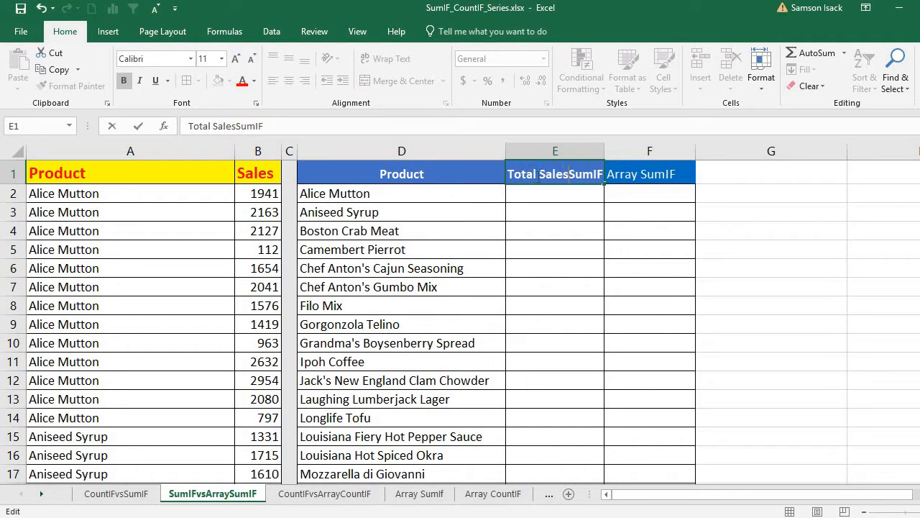
type("-")
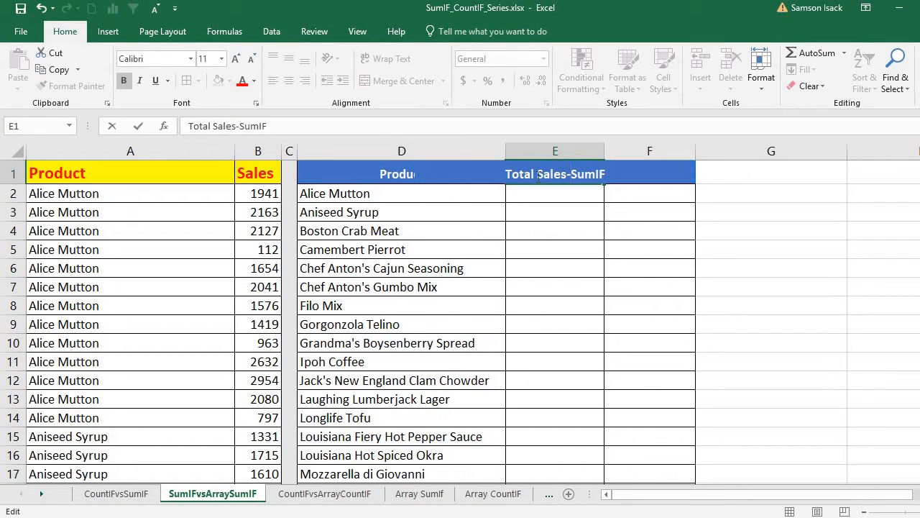
key("BackSpace")
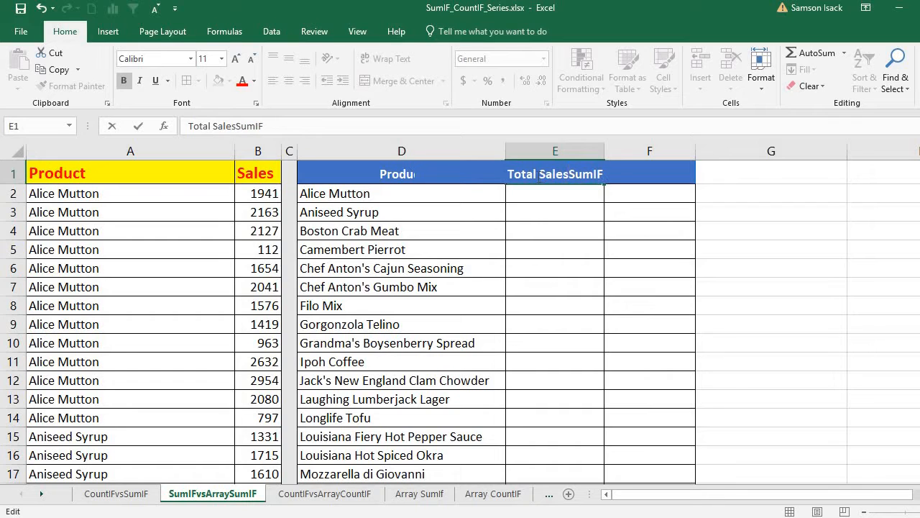
key("alt+Return")
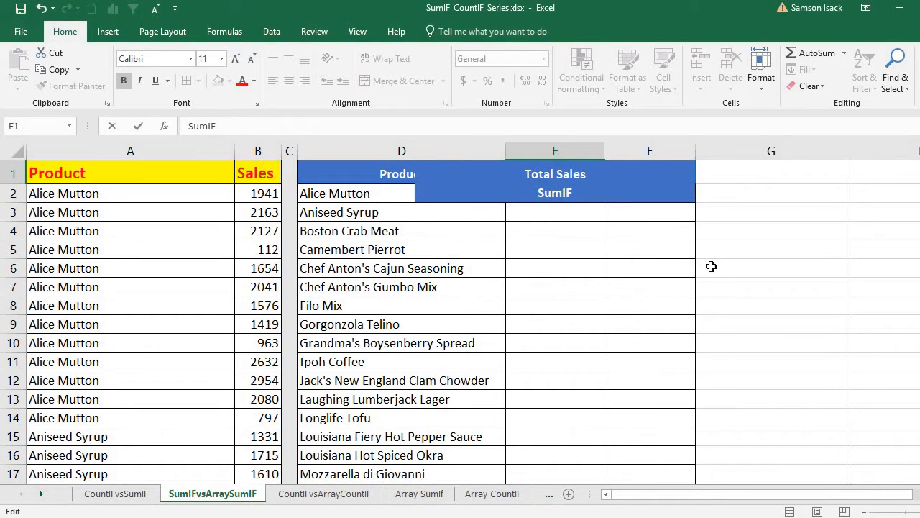
left_click(577, 260)
left_click(582, 179)
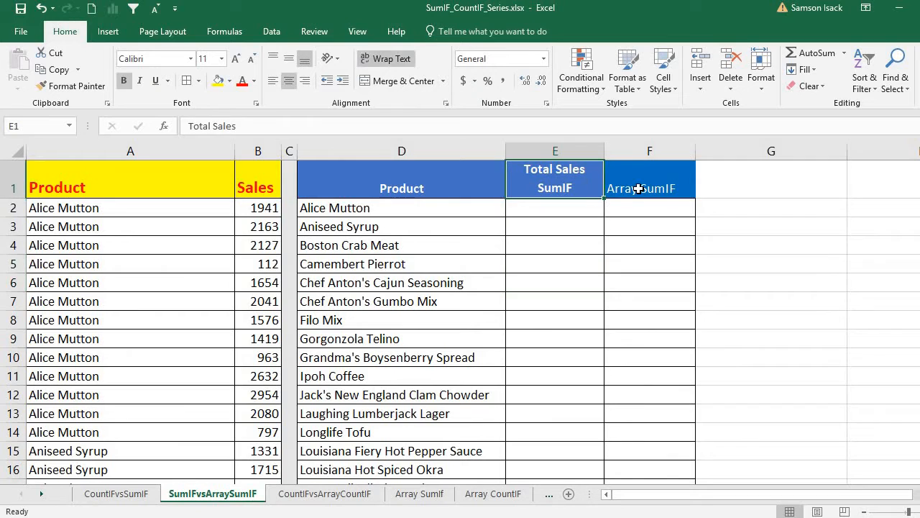
Change the header in F1 to "Total Sales" with "Array SumIF" on a second line in the same cell.
left_click(638, 188)
double_click(615, 188)
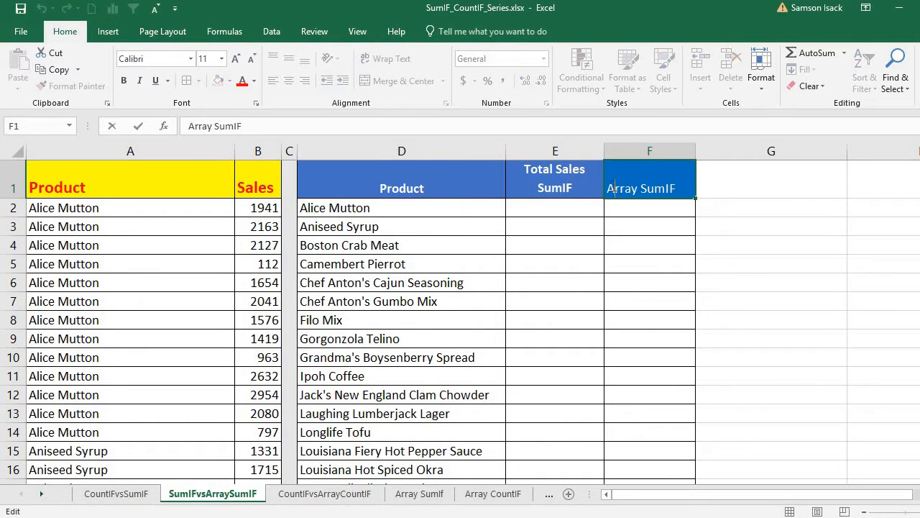
type("T")
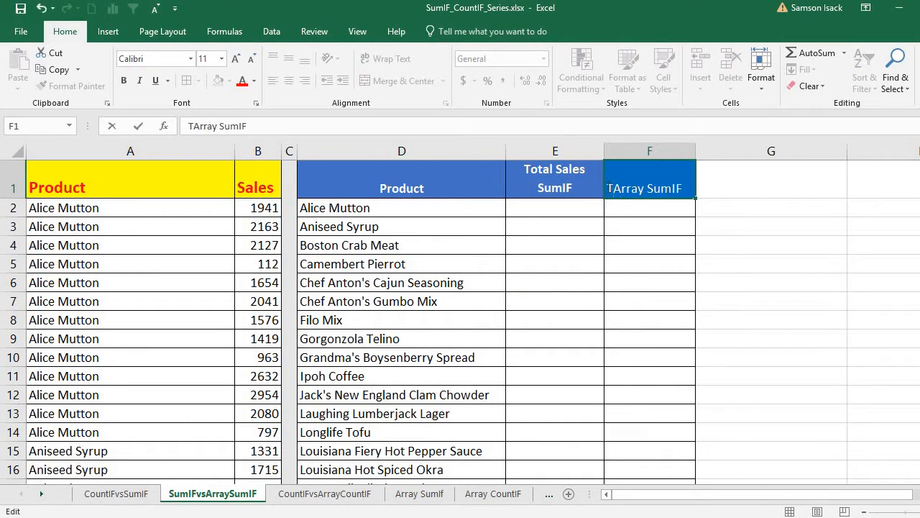
type("otal ")
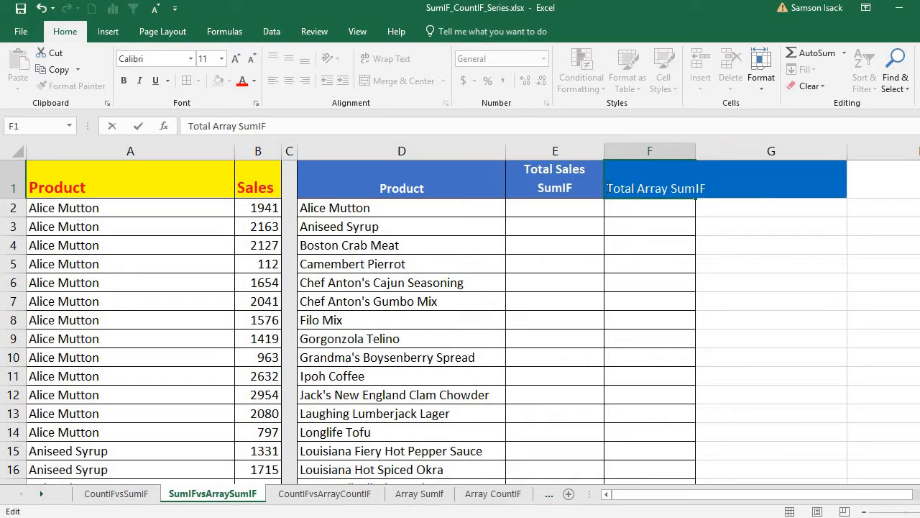
type("Sales")
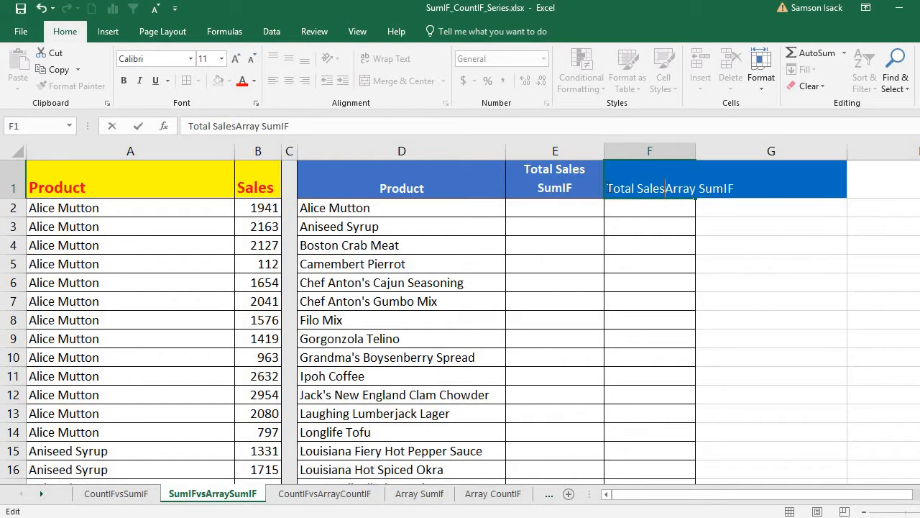
key("alt+Return")
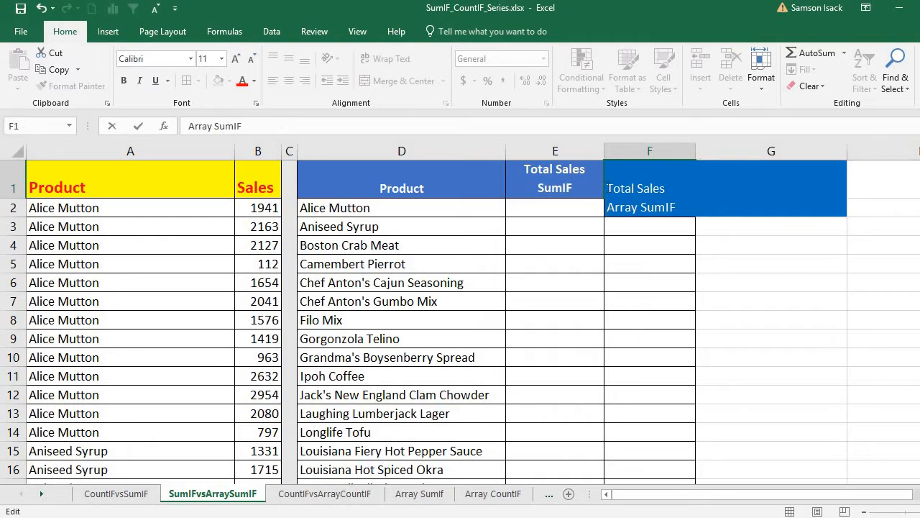
key("Return")
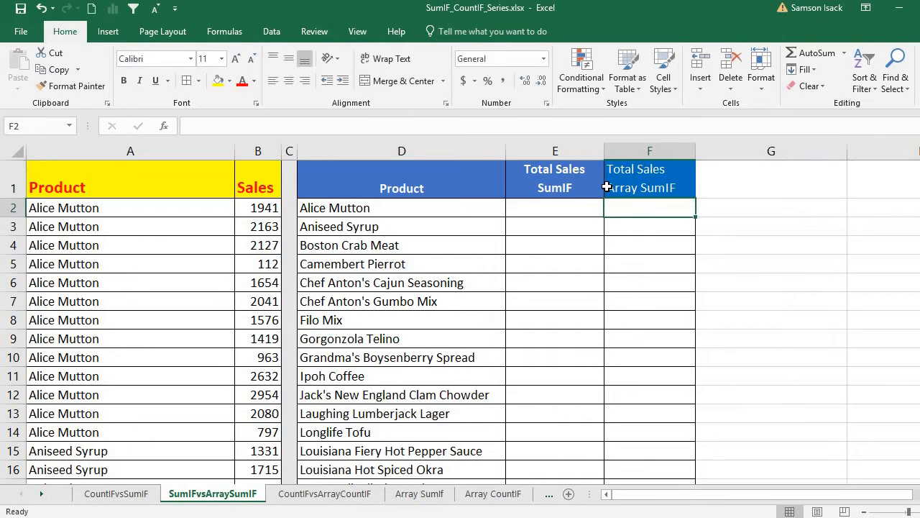
Format the Array SumIF header in F1 with red text and a yellow fill.
left_click(646, 186)
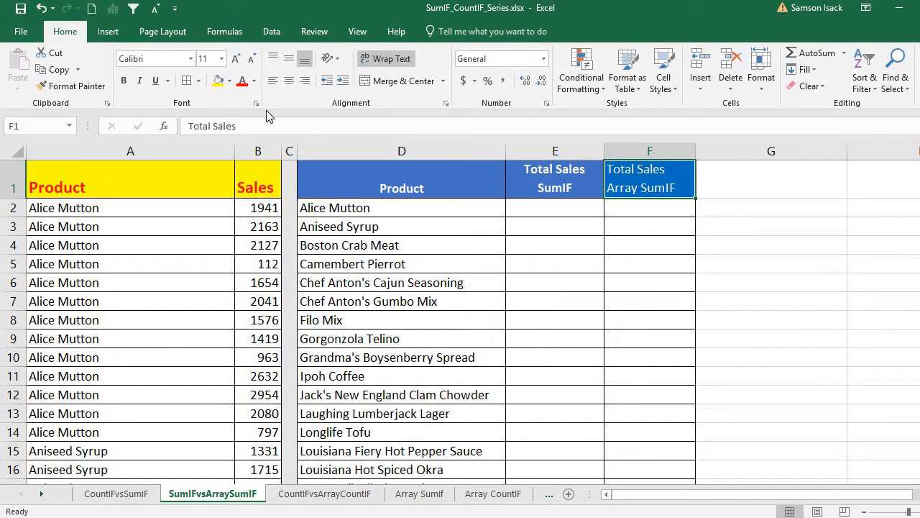
left_click(241, 79)
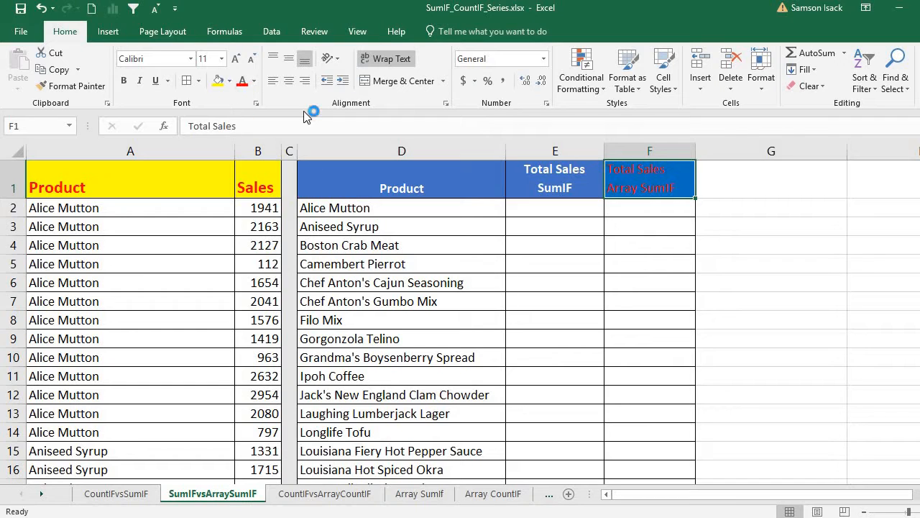
left_click(216, 81)
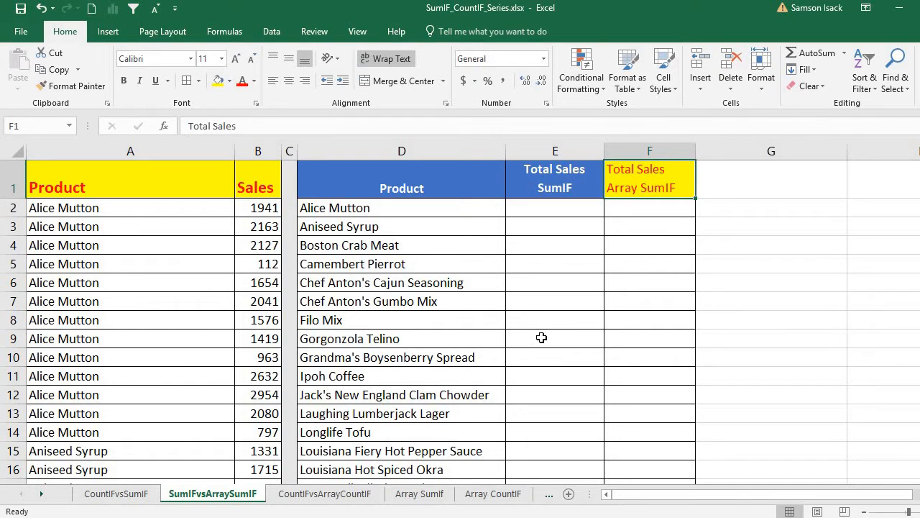
Examine the summary's product list in column D against the empty Total Sales SumIF cells in column E.
left_click(542, 337)
key("Up")
key("Up")
key("Up")
key("Up")
key("Up")
key("Up")
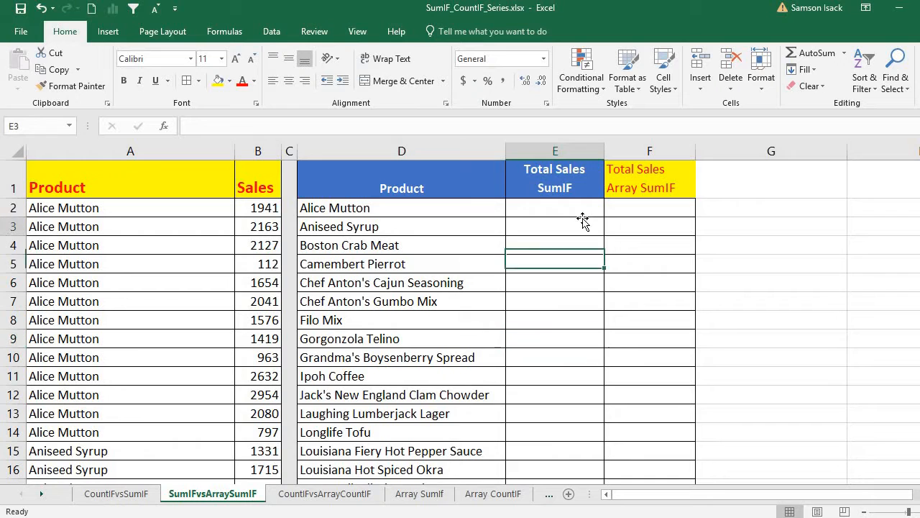
key("Up")
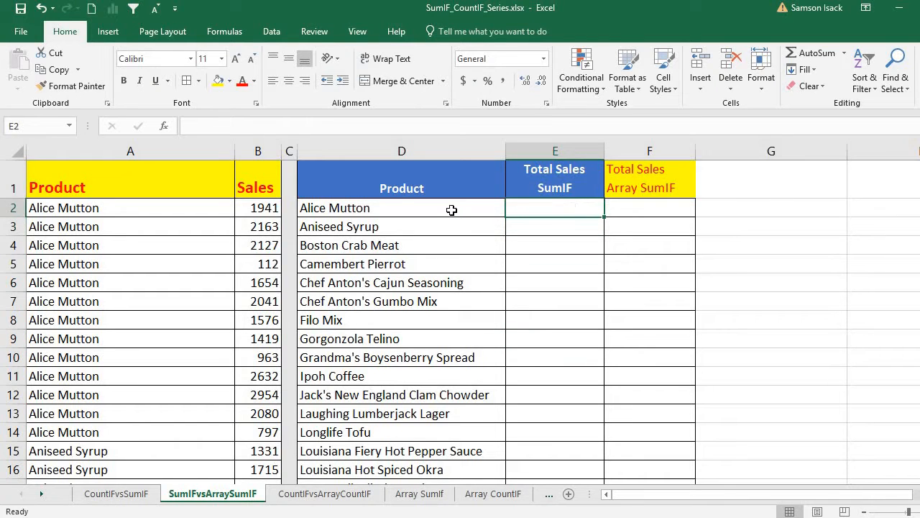
left_click(452, 209)
left_click_drag(451, 250, 446, 469)
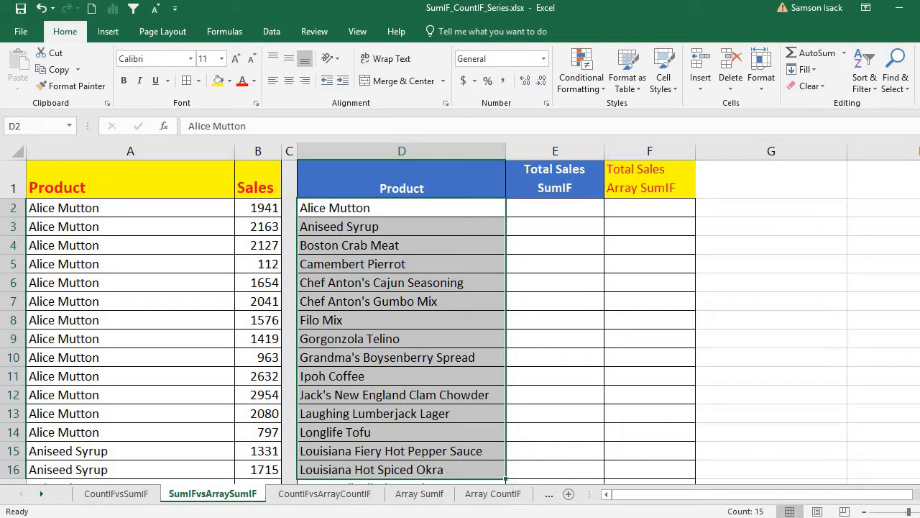
mouse_move(919, 166)
left_mouse_down()
mouse_move(919, 184)
mouse_move(919, 166)
left_mouse_up()
left_click(554, 211)
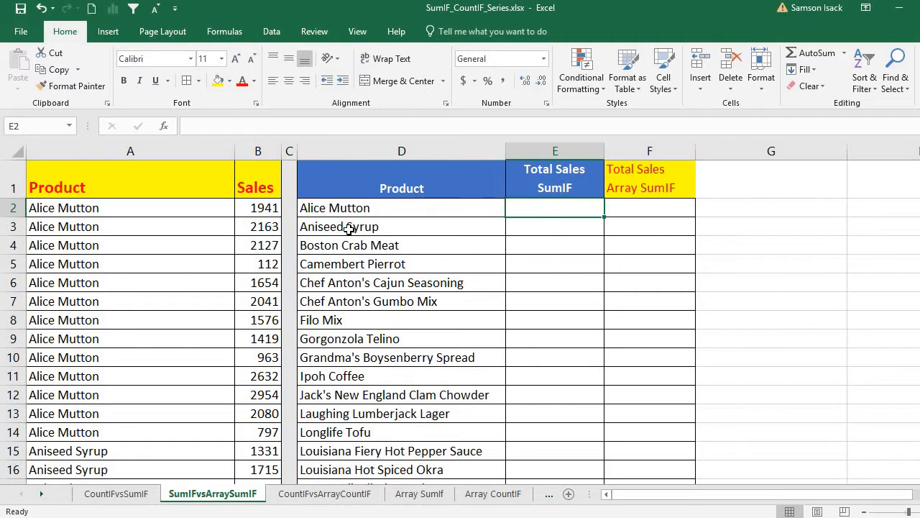
left_click(332, 216)
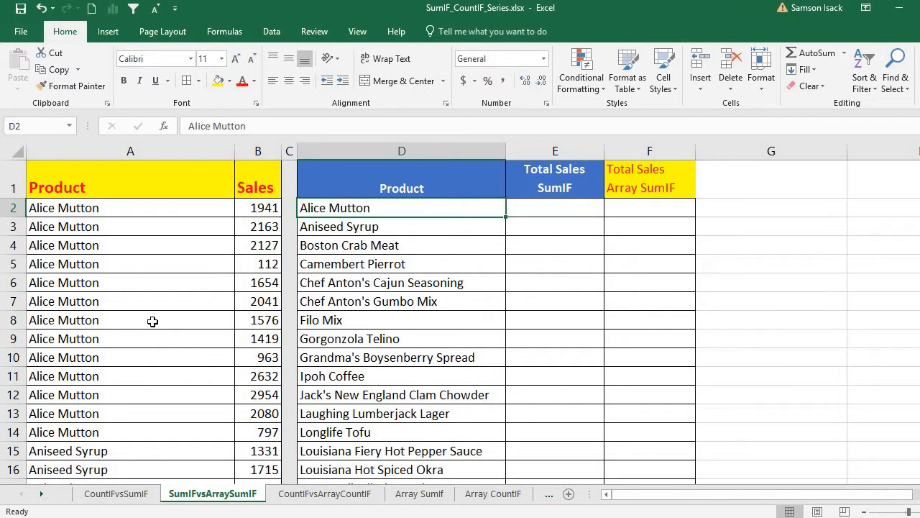
Check the sum of Alice Mutton's sales in B2:B14 and look over the Total Sales SumIF cells.
left_click_drag(97, 432, 128, 211)
left_click_drag(251, 209, 245, 433)
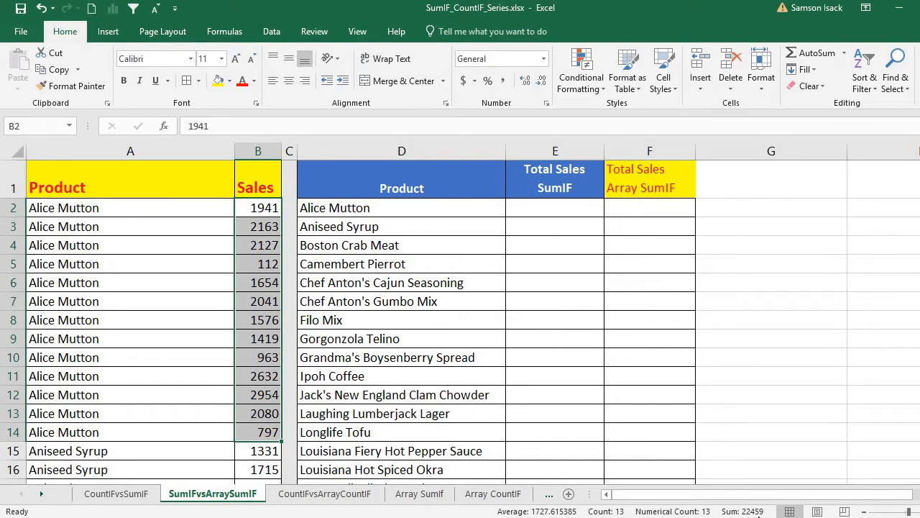
left_click(584, 206)
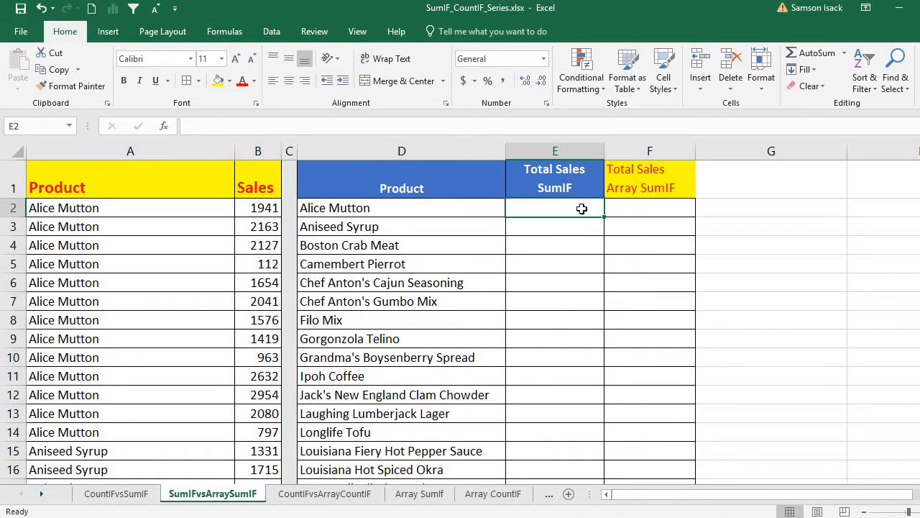
left_click(542, 230)
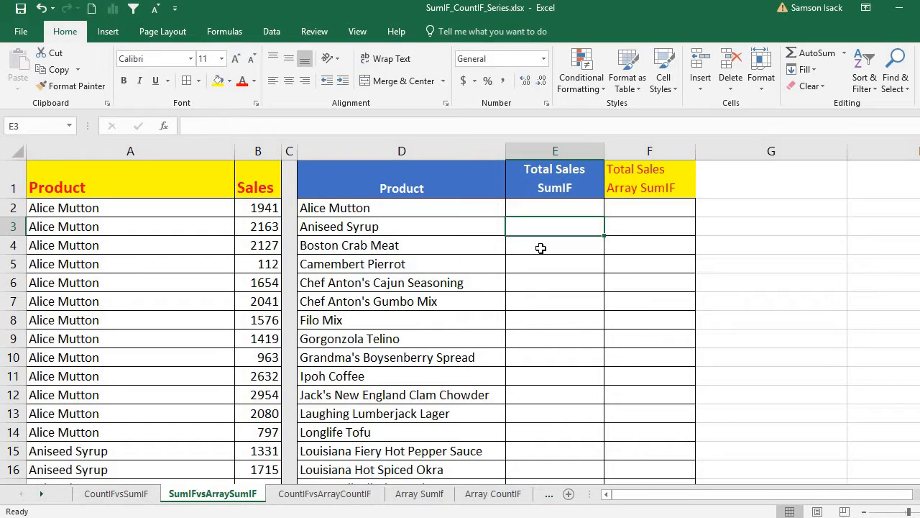
left_click(541, 248)
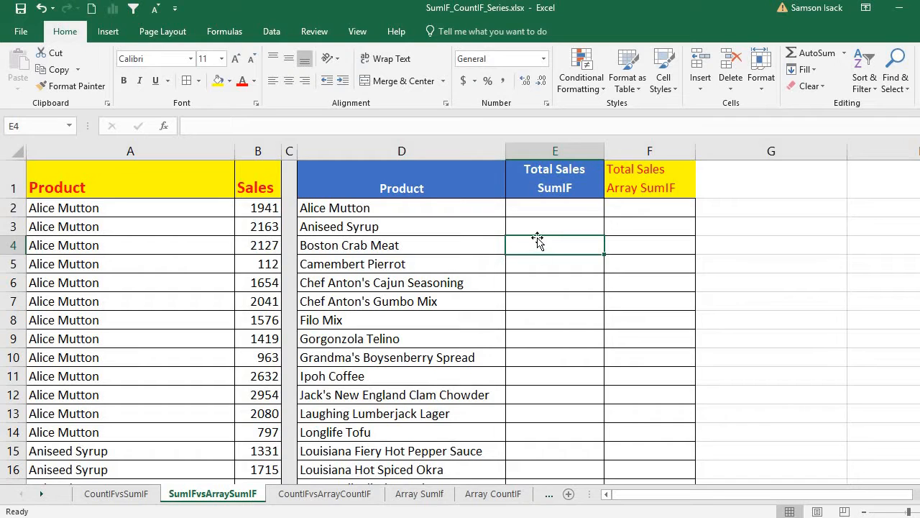
Begin a SUMIF formula in E2 with the product cells A2:A278 as its range.
left_click(544, 209)
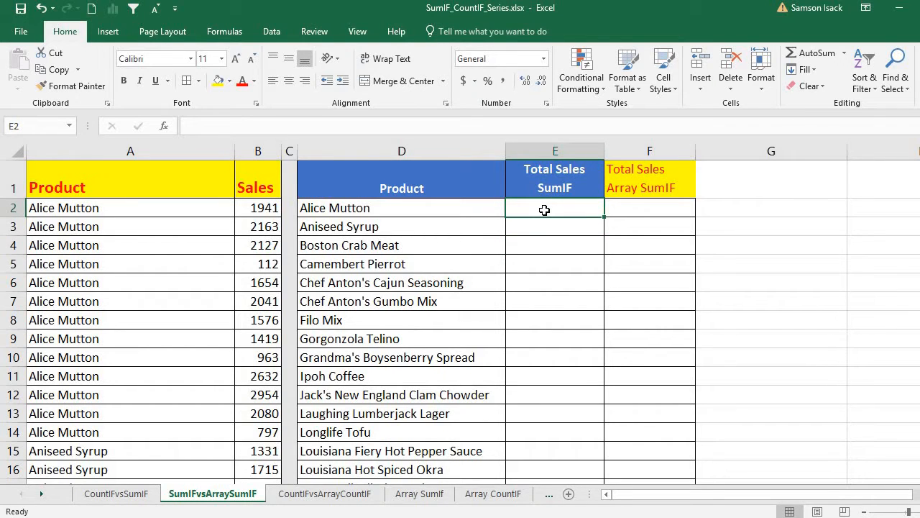
type("=SUM")
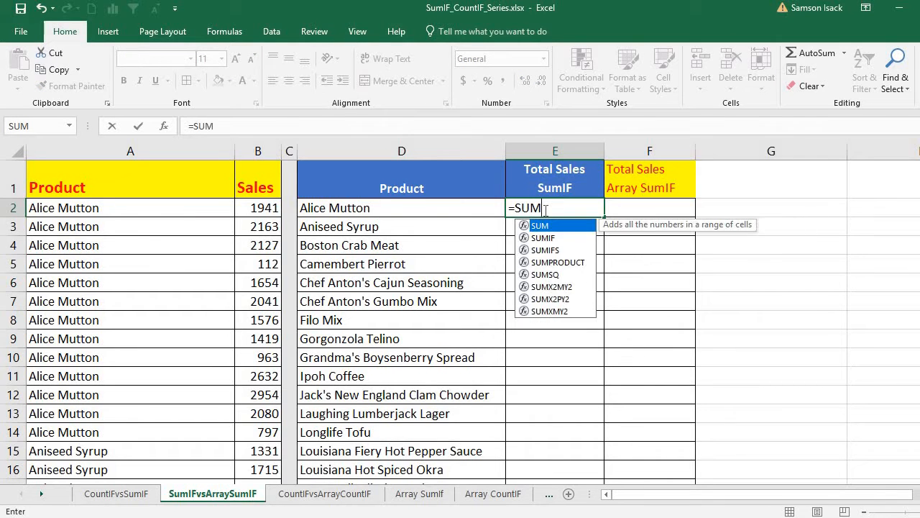
type("IF(")
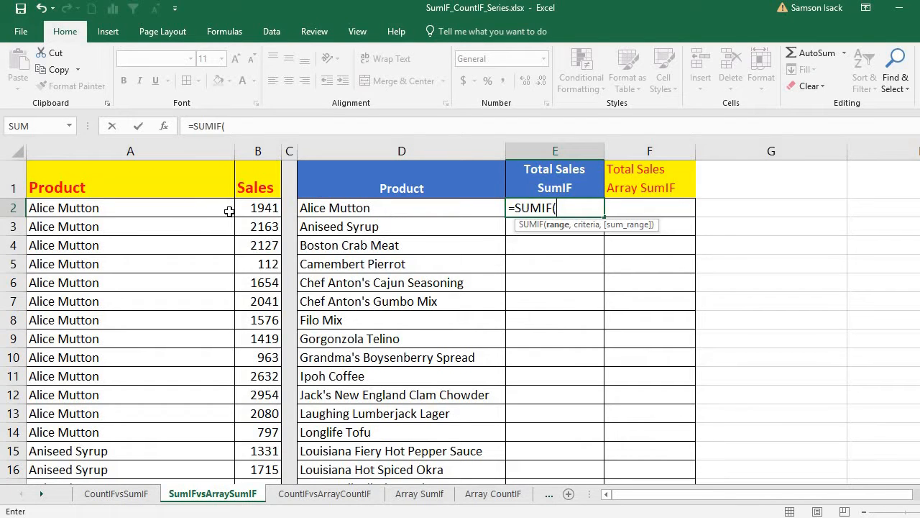
left_click(189, 207)
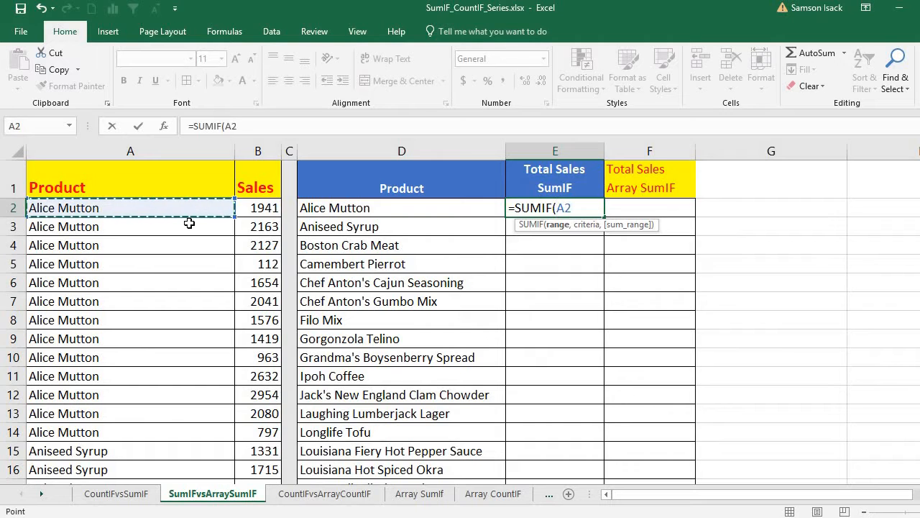
left_click_drag(189, 224, 193, 496)
key("ctrl+shift+Down")
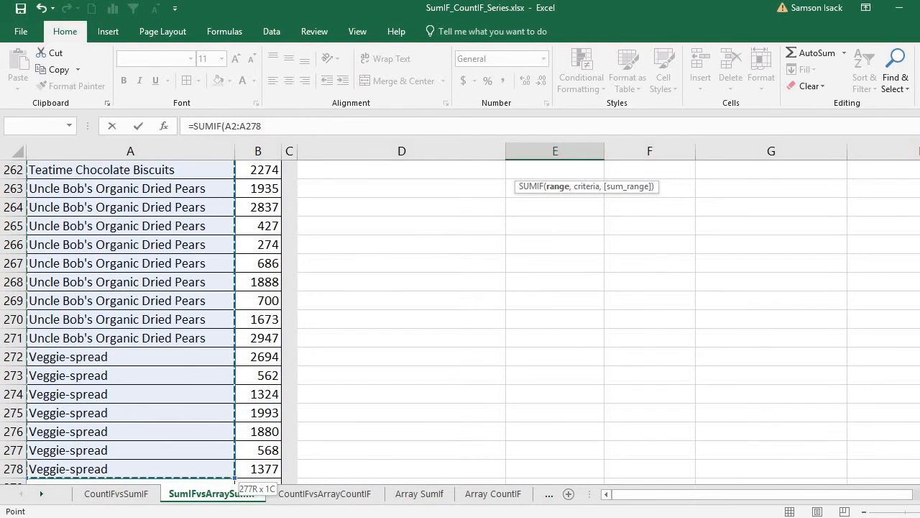
left_click_drag(919, 463, 919, 165)
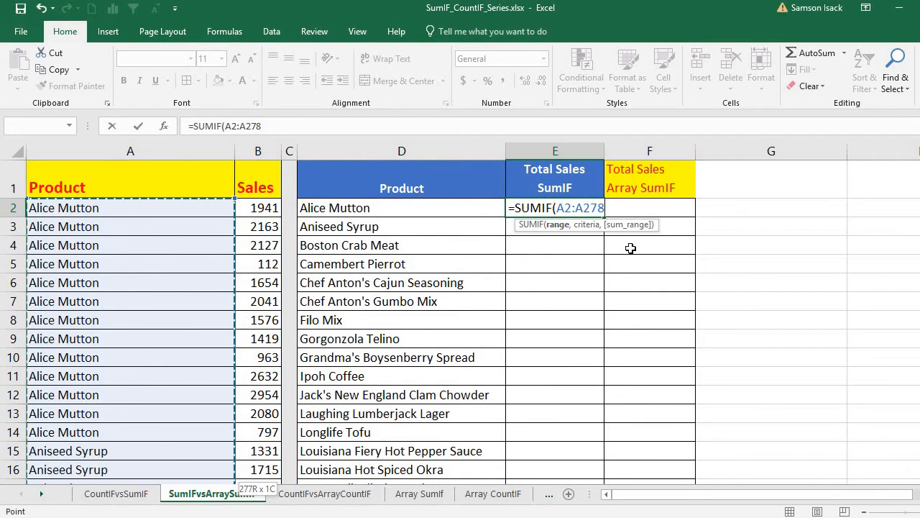
type(",")
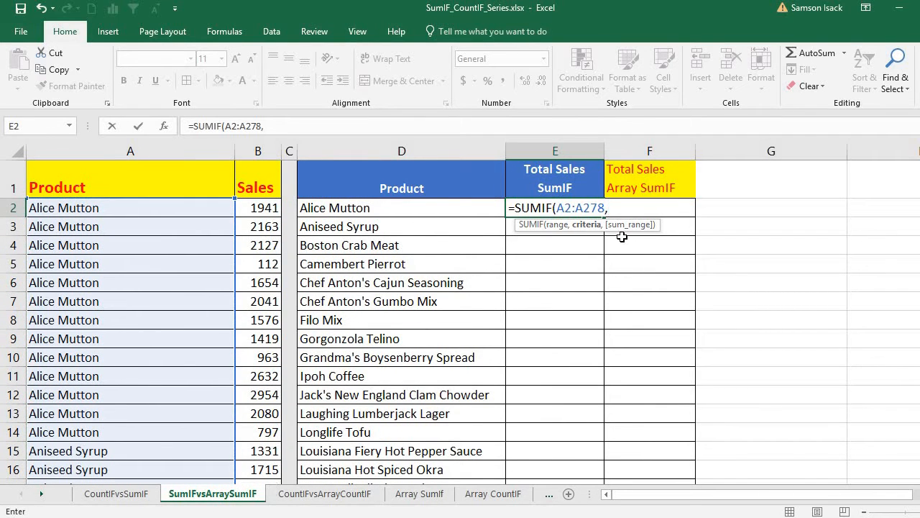
Complete the SUMIF formula in E2 with D2 as the criteria and B2:B278 as the sum range.
left_click(417, 209)
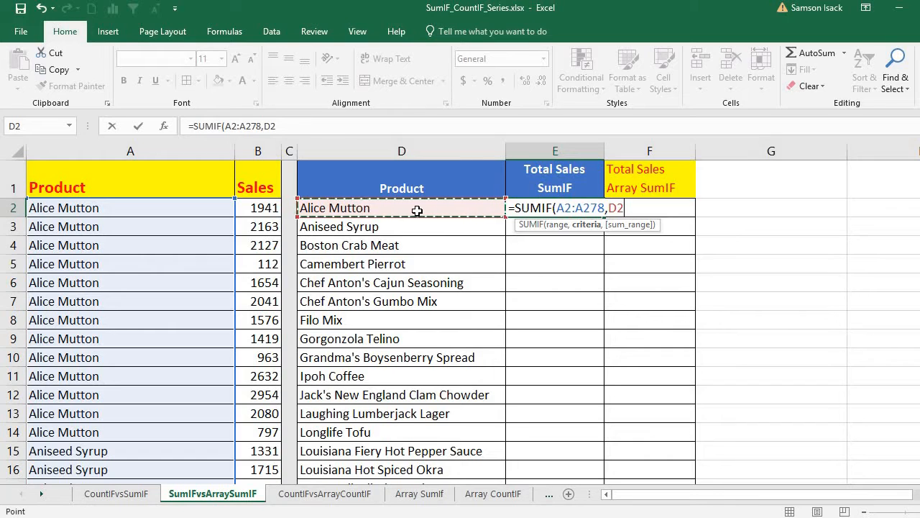
type(",")
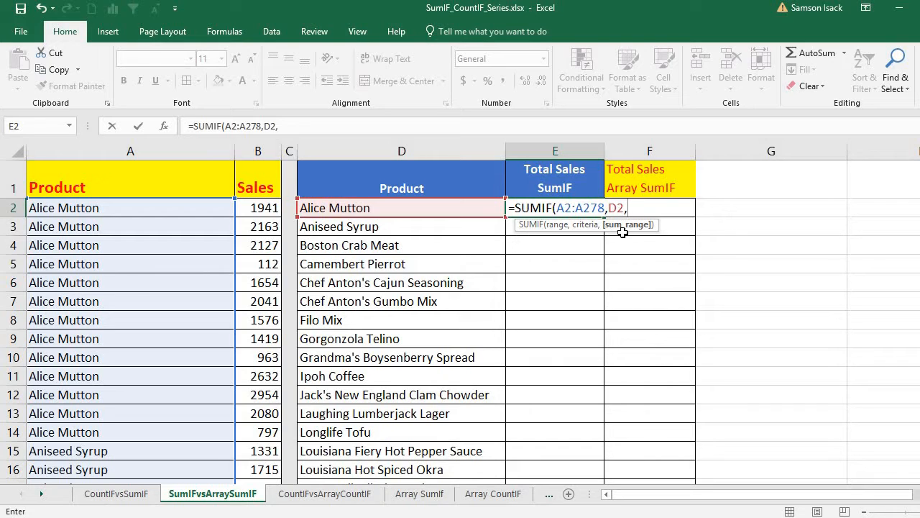
left_click(263, 206)
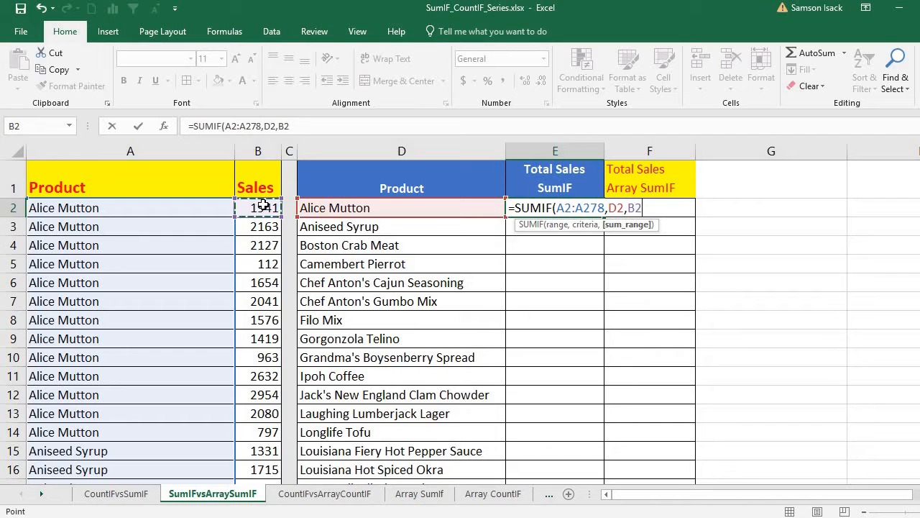
key("ctrl+shift+Down")
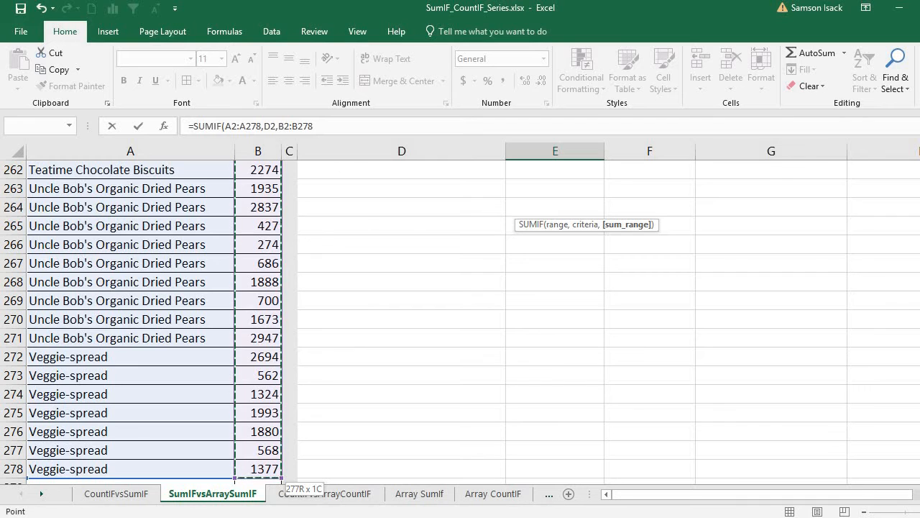
left_click_drag(919, 465, 919, 173)
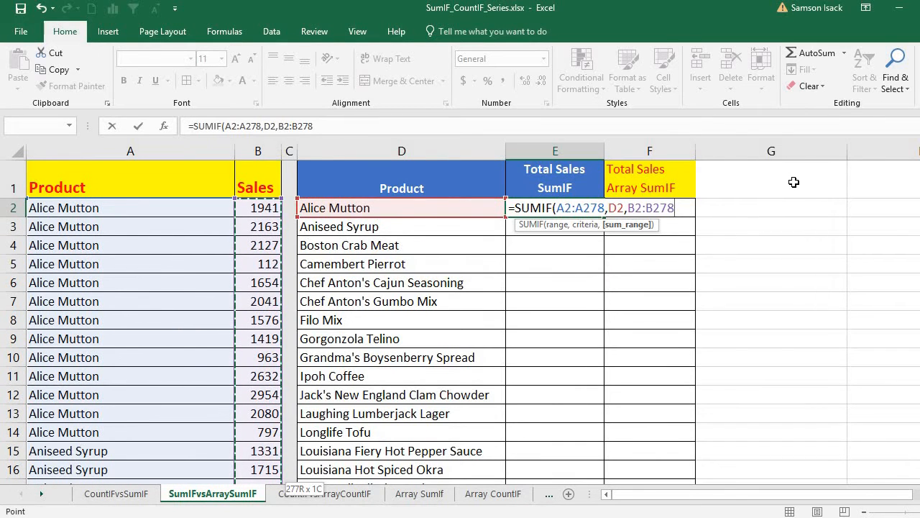
type(")")
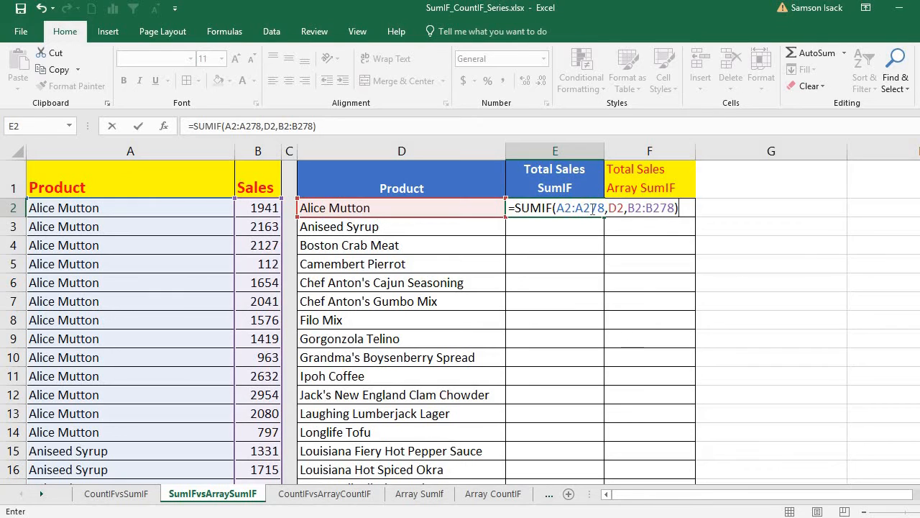
left_click(571, 208)
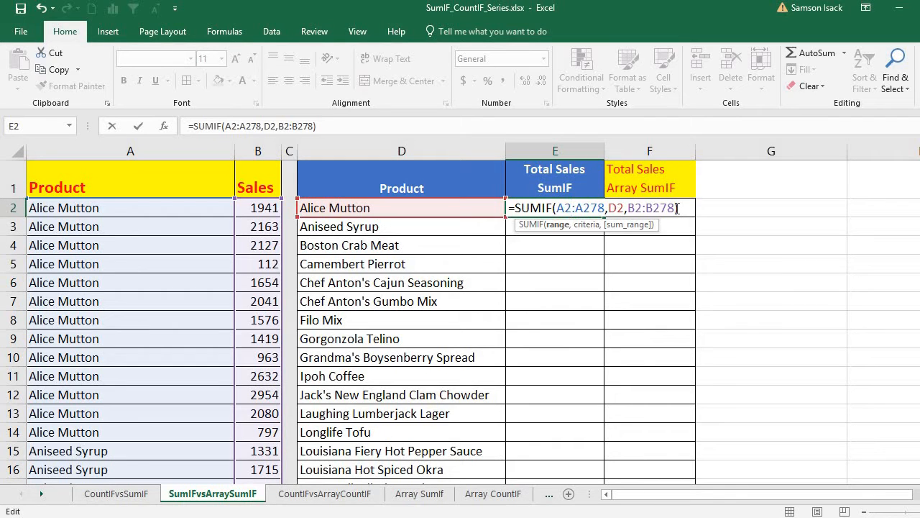
key("Return")
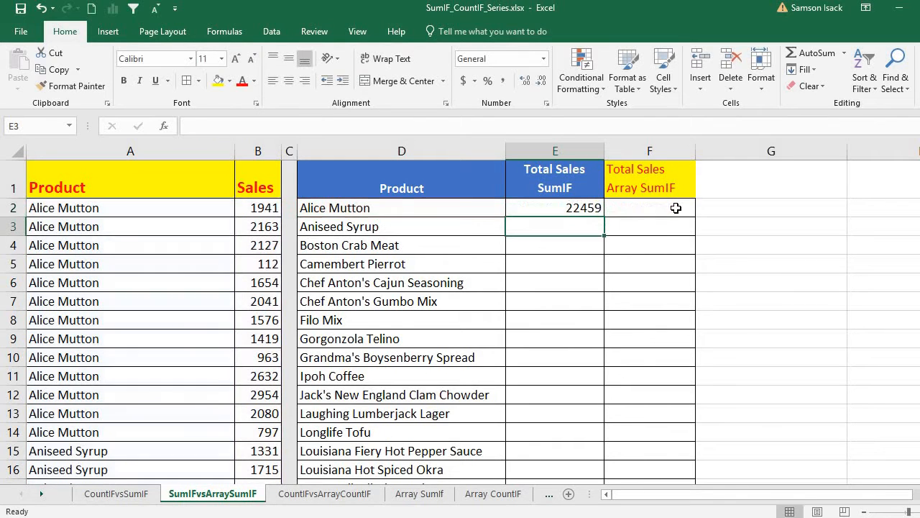
Compare the SUMIF result in E2 with the sum of Alice Mutton's sales in B2:B14.
left_click(588, 208)
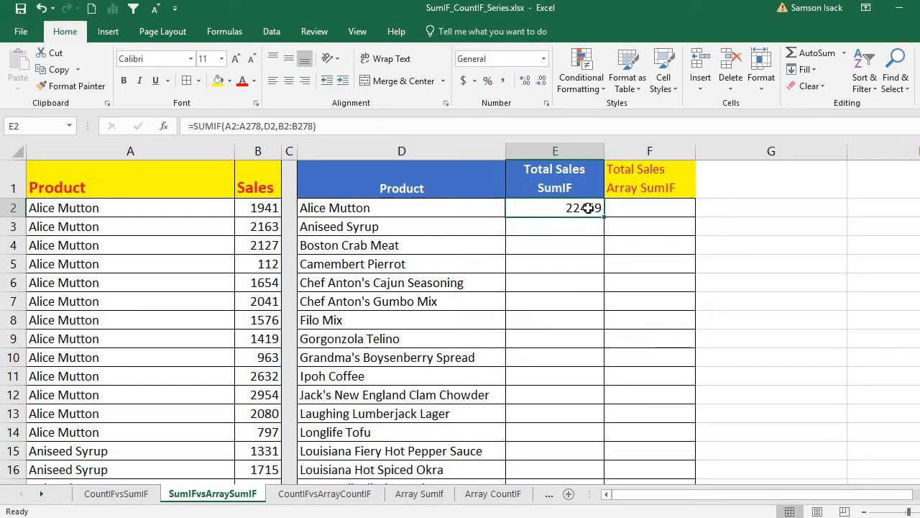
left_click(260, 433)
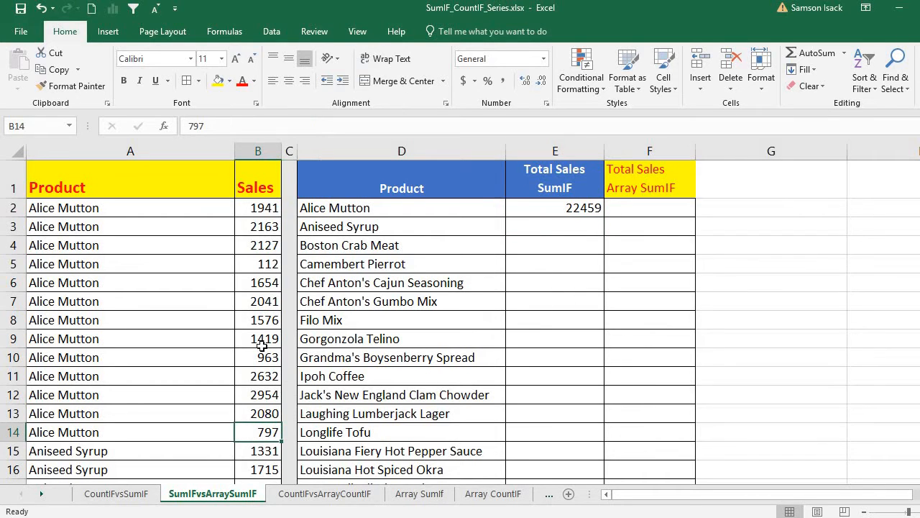
left_click_drag(262, 345, 263, 208)
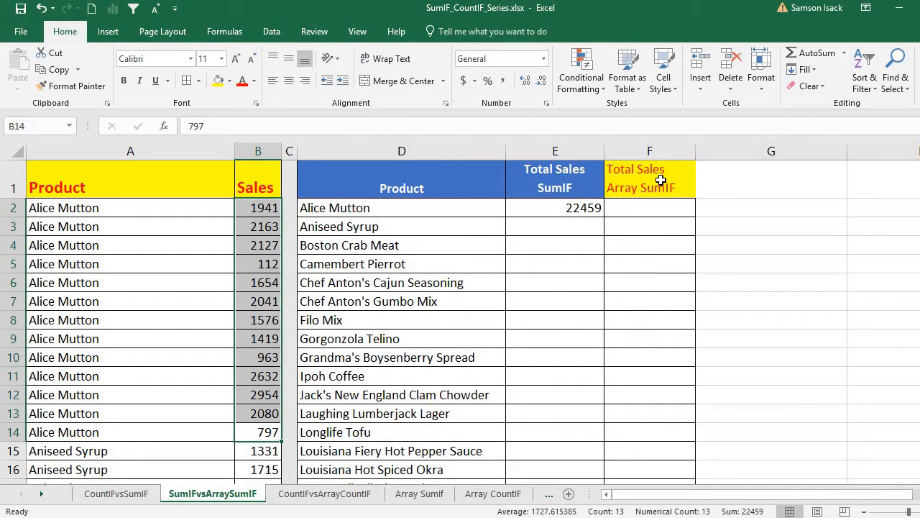
left_click(558, 217)
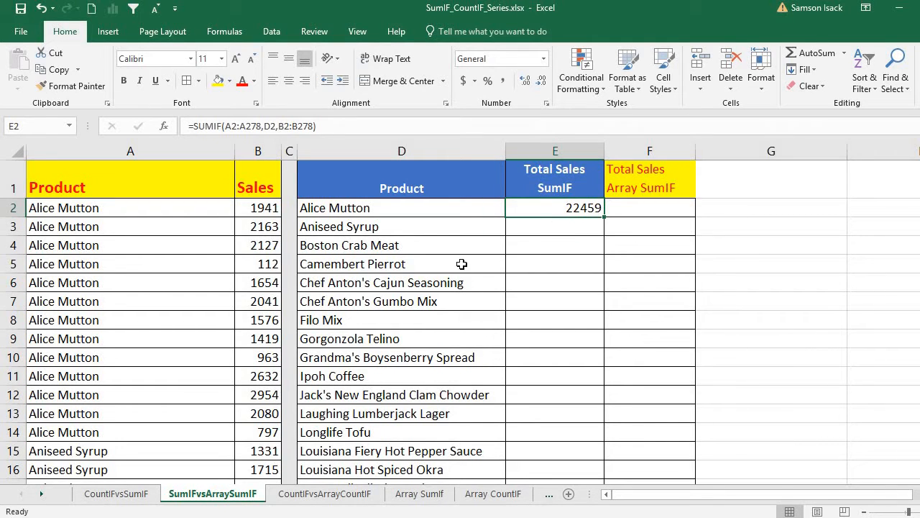
left_click(544, 227)
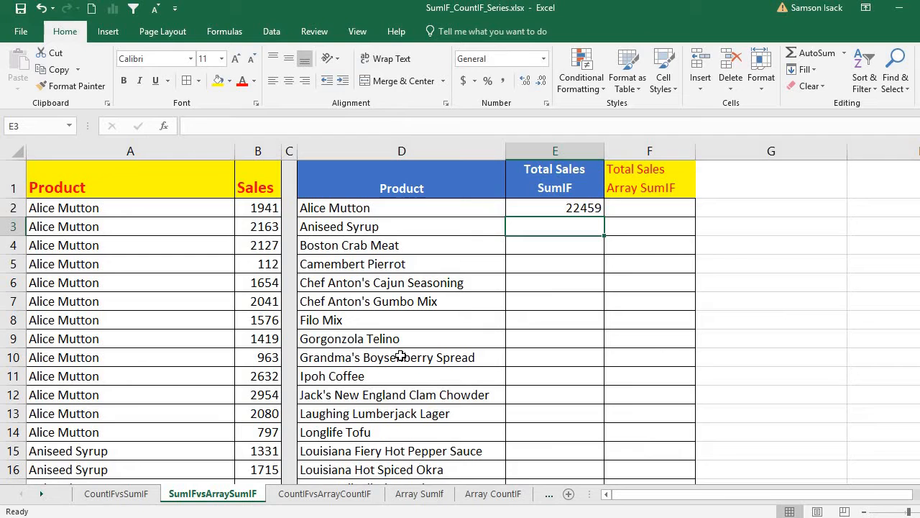
Make the product range in E2's SUMIF formula absolute as $A$2:$A$278.
left_click(589, 206)
mouse_move(603, 217)
left_mouse_down()
mouse_move(604, 228)
mouse_move(603, 216)
left_mouse_up()
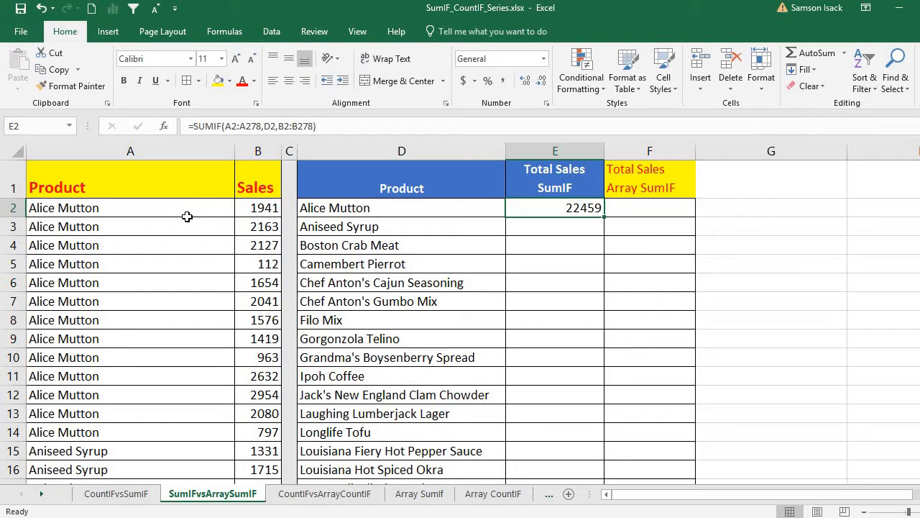
left_click(224, 126)
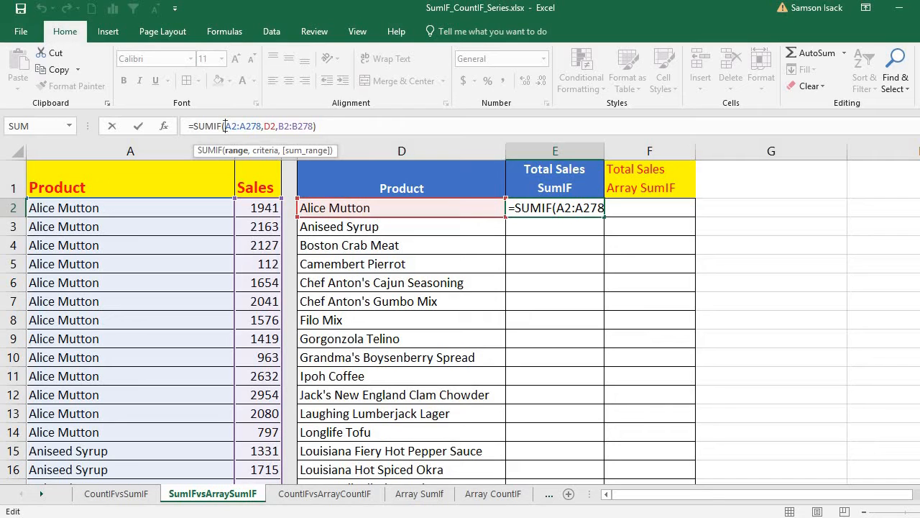
type("$A")
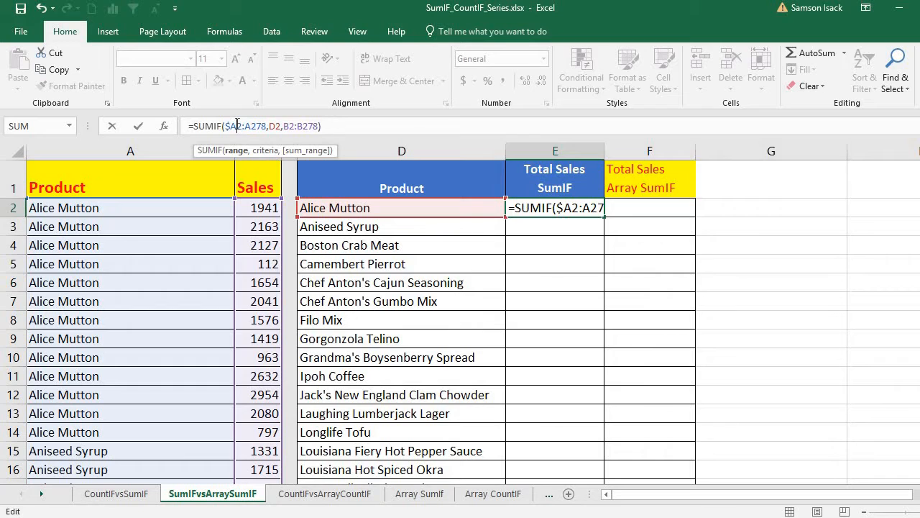
type("$")
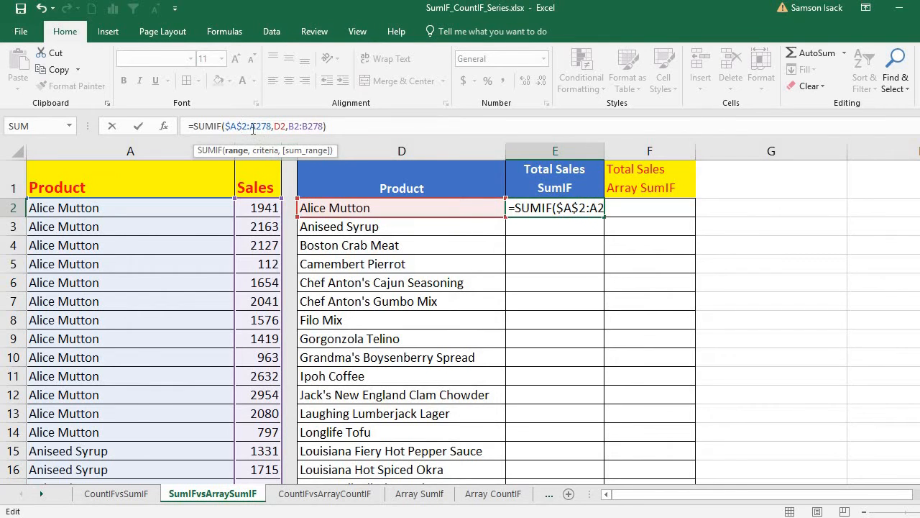
left_click(250, 127)
type("$")
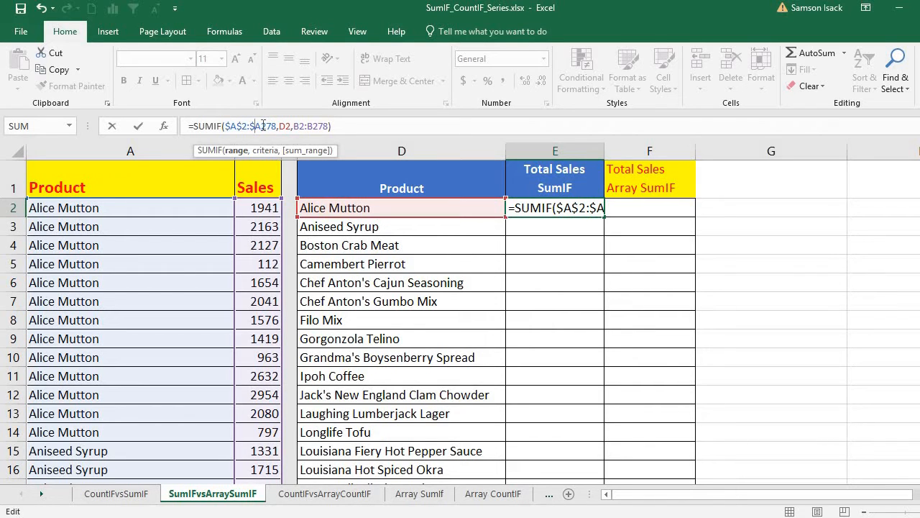
left_click(262, 126)
type("$")
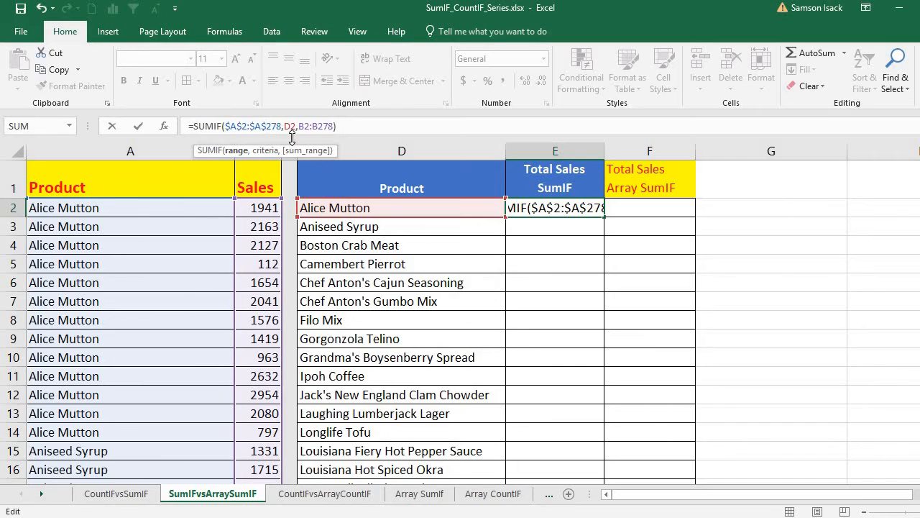
Make the sum range in E2's SUMIF formula absolute as $B$2:$B$278, keeping D2 relative.
left_click(300, 125)
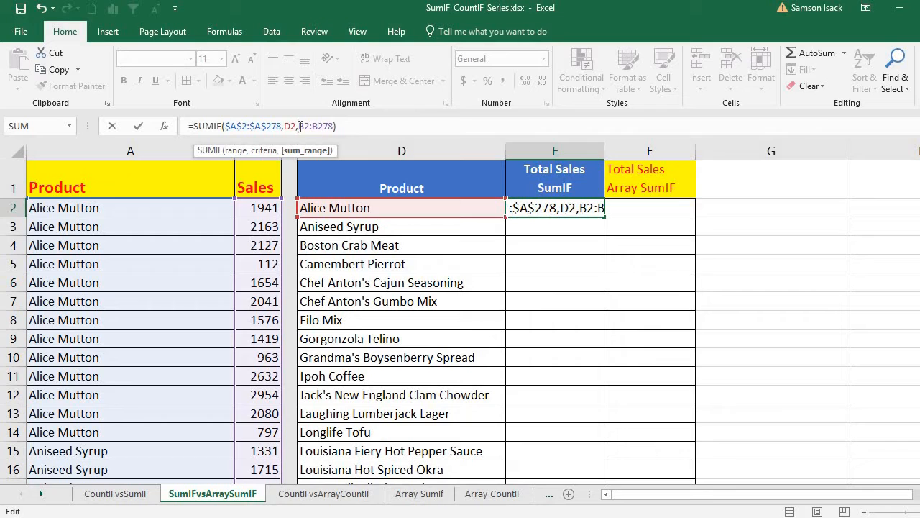
type("$")
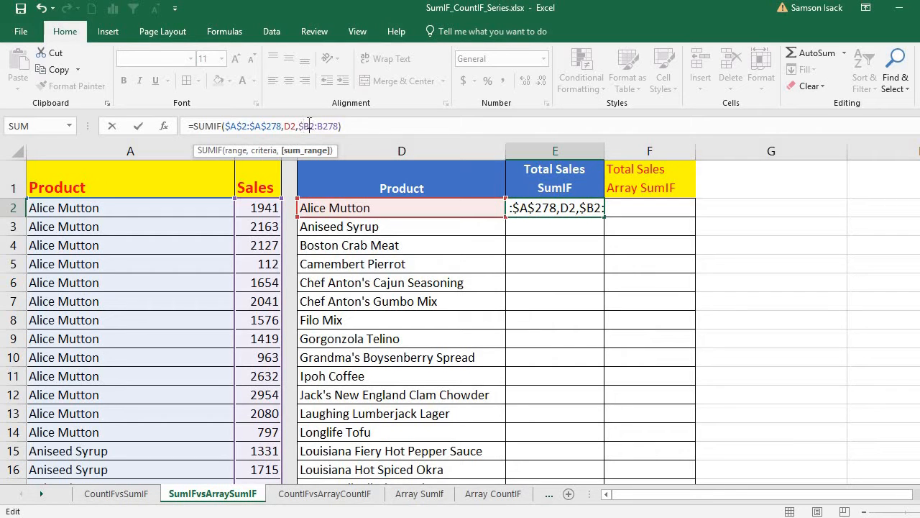
left_click(310, 125)
type("$")
left_click(323, 125)
type("$A")
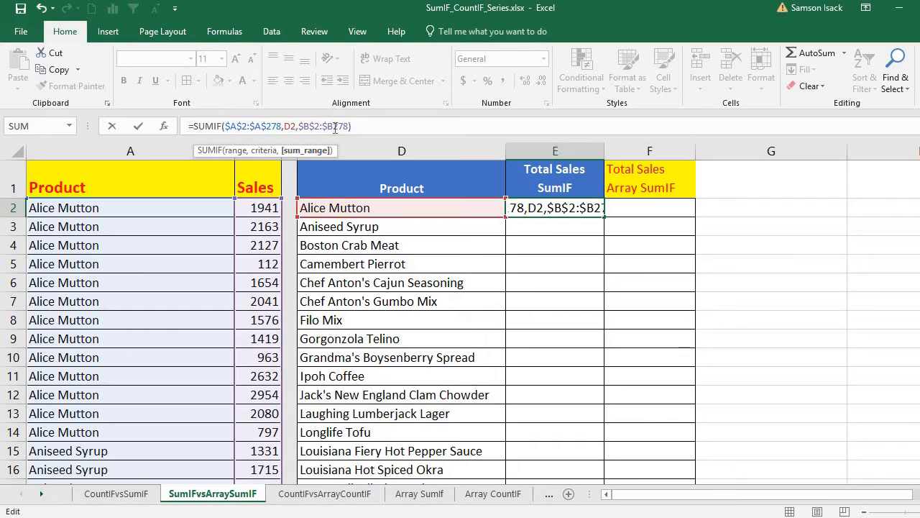
type("$")
key("Return")
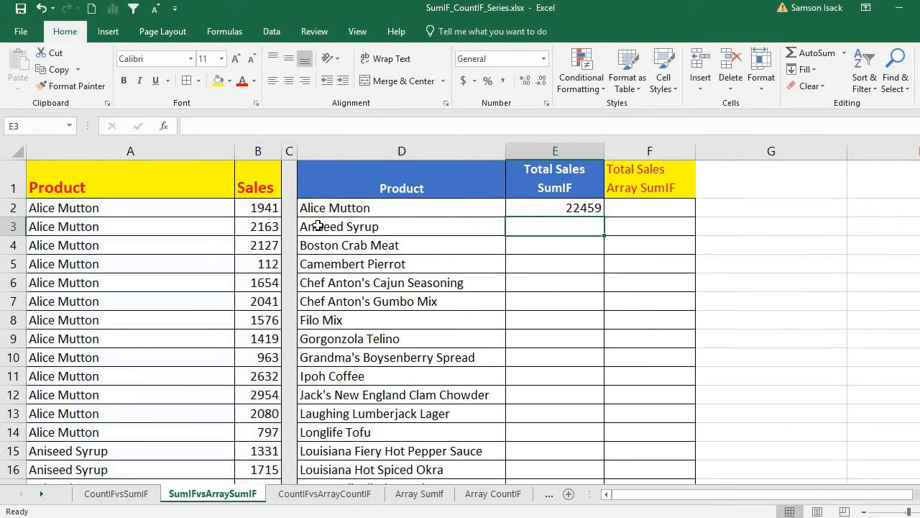
left_click(558, 207)
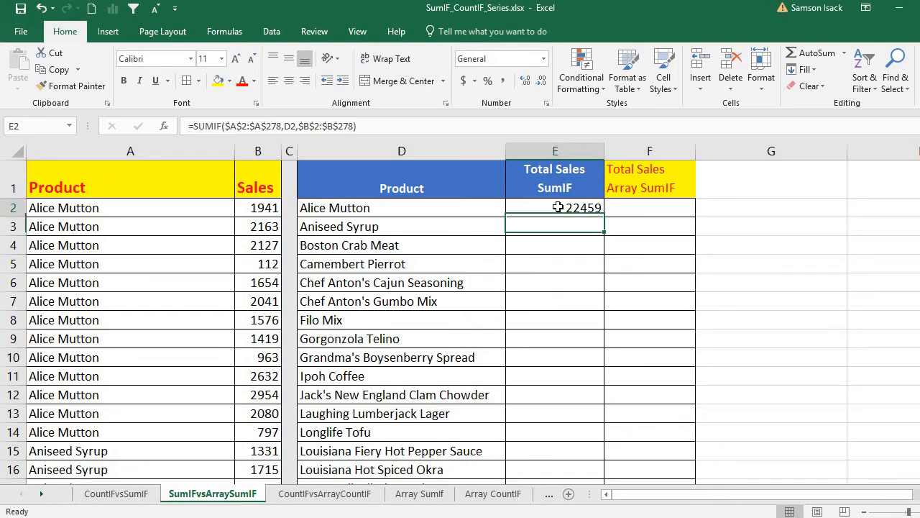
Copy the SUMIF formula from E2 down the Total Sales SumIF column through E26.
left_click_drag(602, 217, 601, 232)
left_click(579, 227)
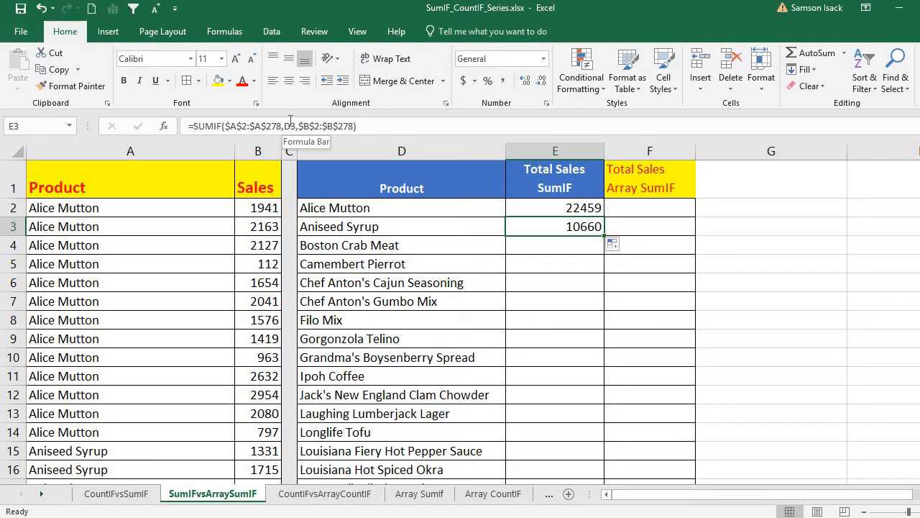
double_click(605, 236)
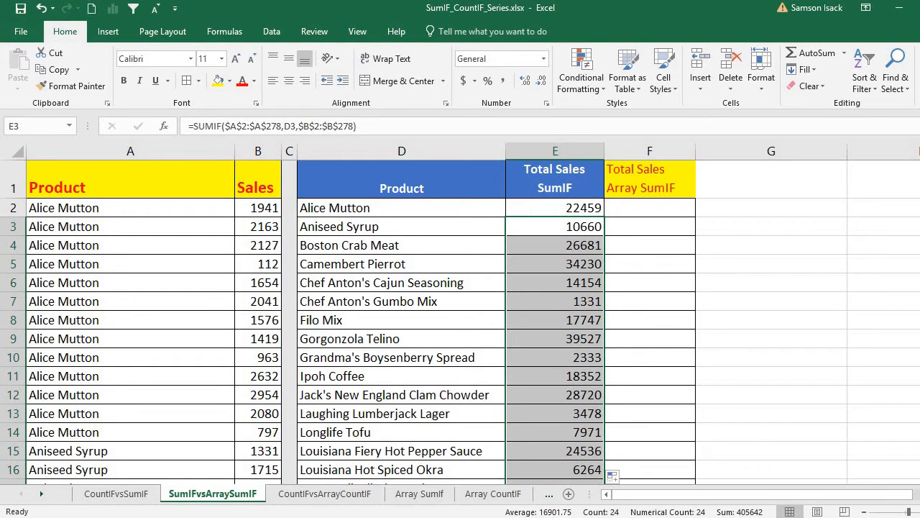
mouse_move(919, 165)
left_mouse_down()
mouse_move(919, 215)
mouse_move(919, 159)
left_mouse_up()
Examine how the criteria reference changes in the SUMIF formulas of E2 to E6 relative to the products in column D.
left_click(577, 208)
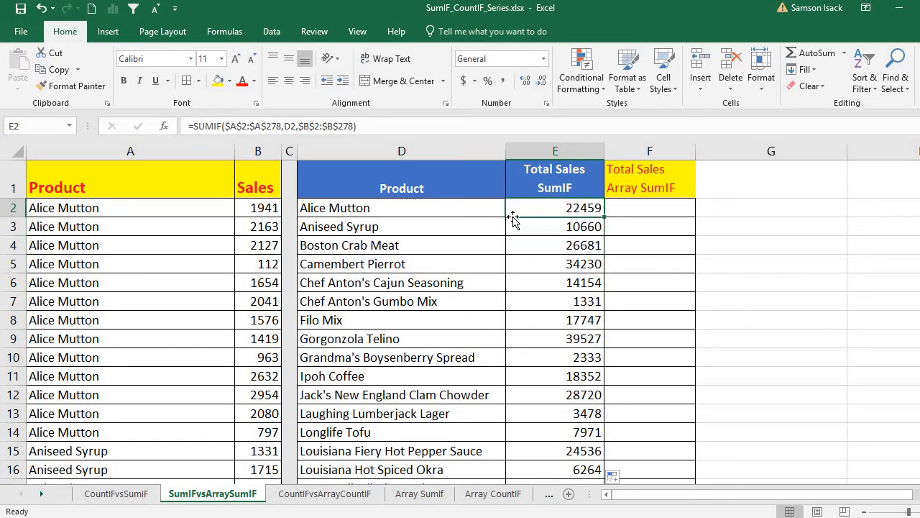
left_click(446, 207)
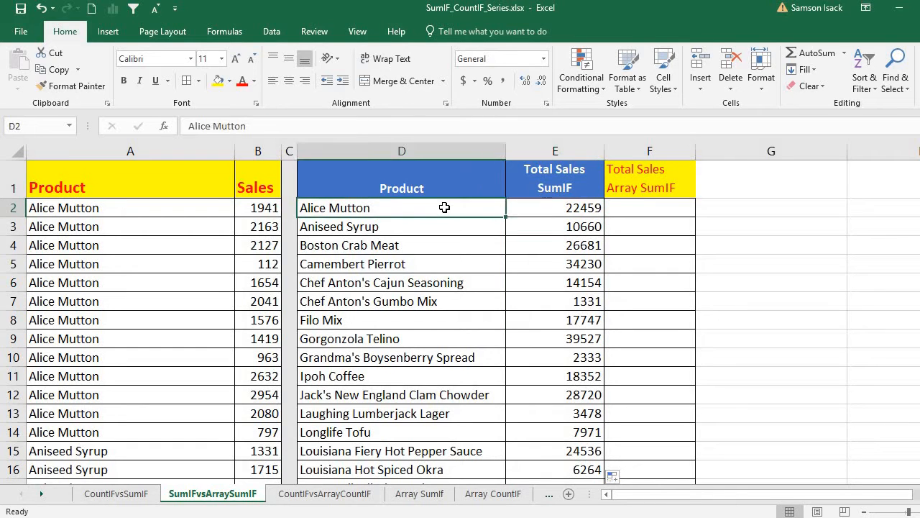
left_click(449, 222)
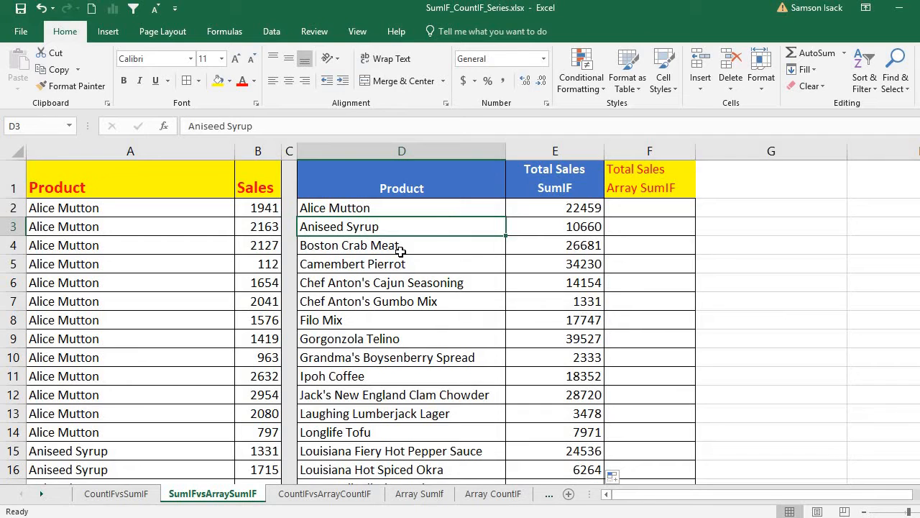
left_click(569, 227)
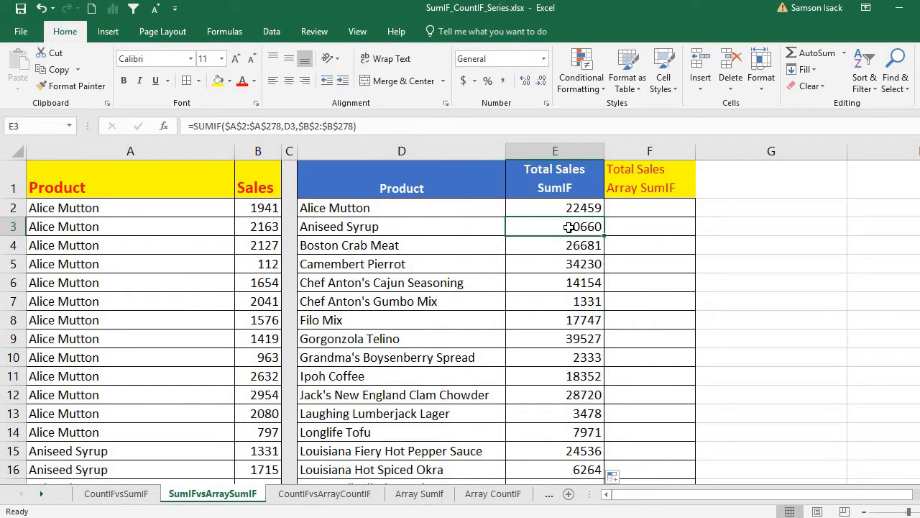
left_click(282, 126)
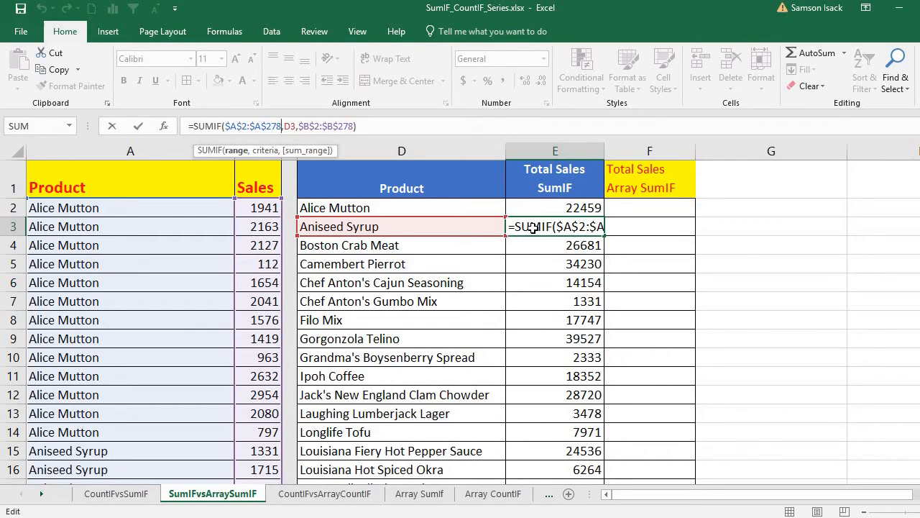
key("Return")
left_click(581, 228)
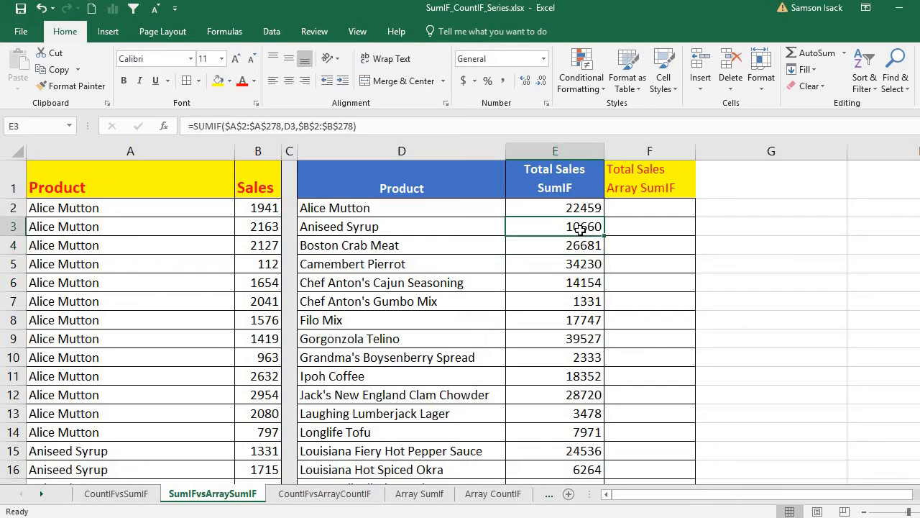
left_click(574, 208)
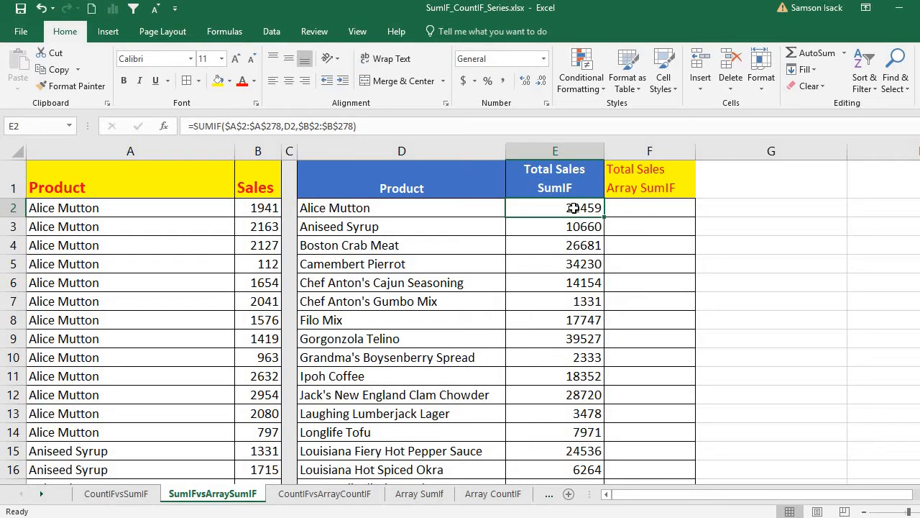
left_click(558, 241)
left_click(558, 230)
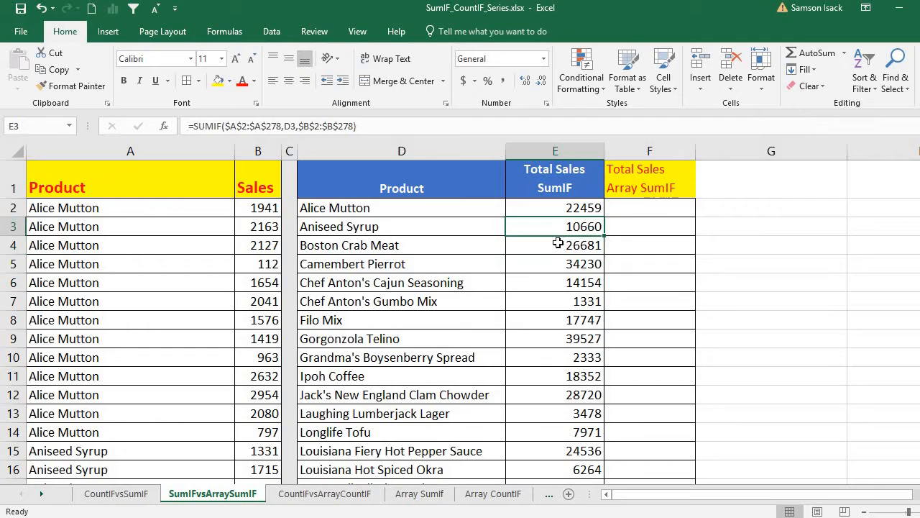
left_click(558, 243)
left_click(558, 286)
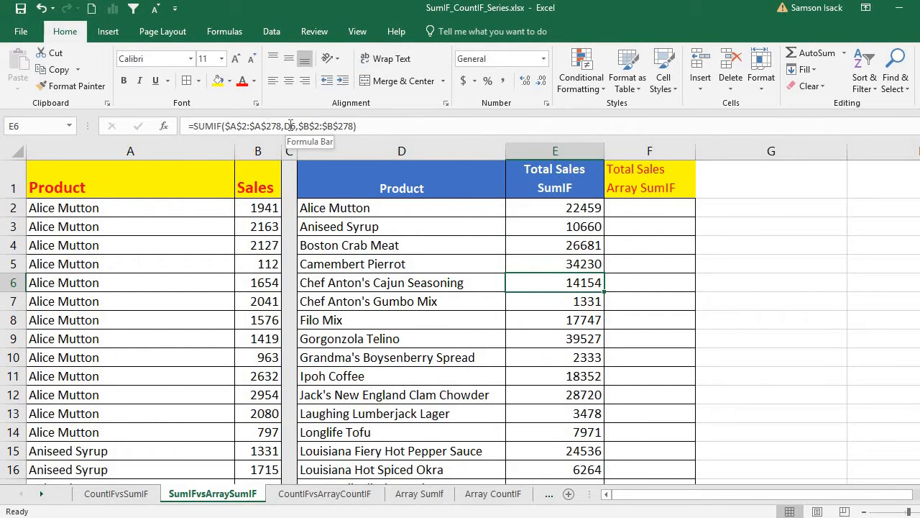
left_click(553, 208)
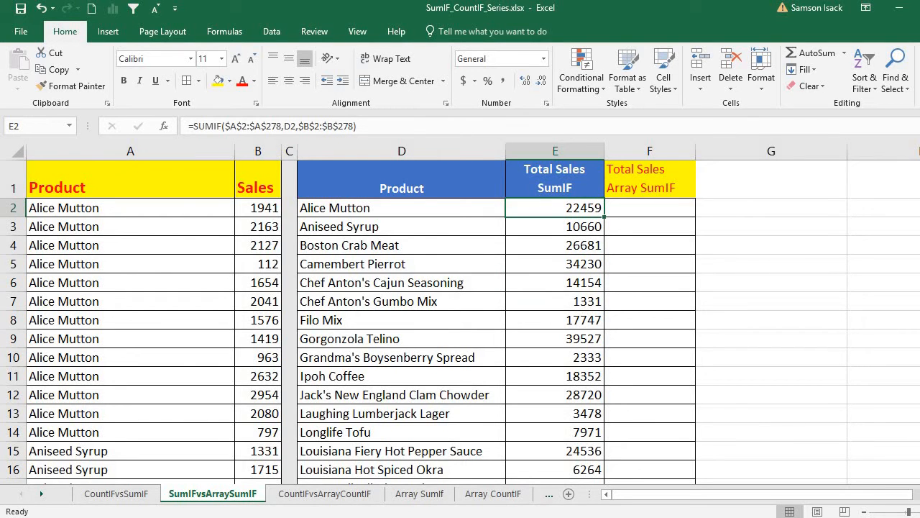
Add a grand total below the SUMIF results by entering =SUM(E2:E26) in E27.
left_click_drag(919, 170, 919, 192)
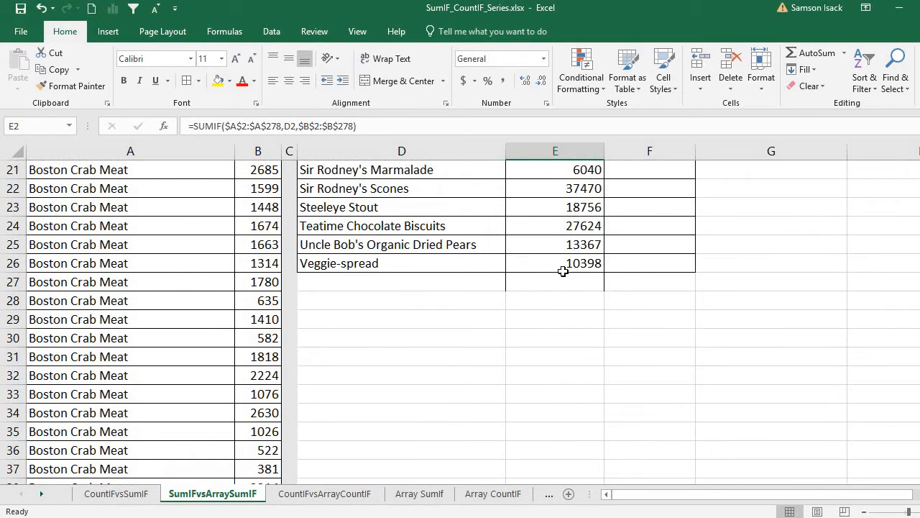
left_click(565, 264)
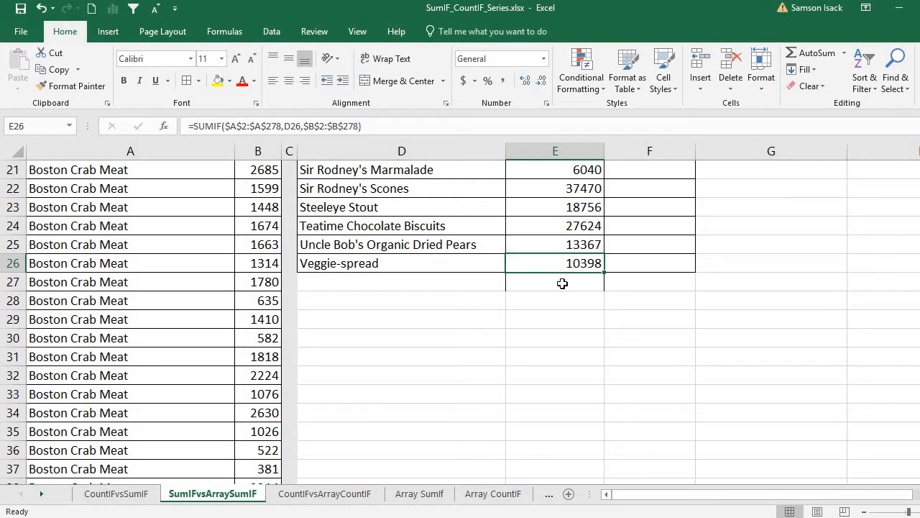
left_click(563, 283)
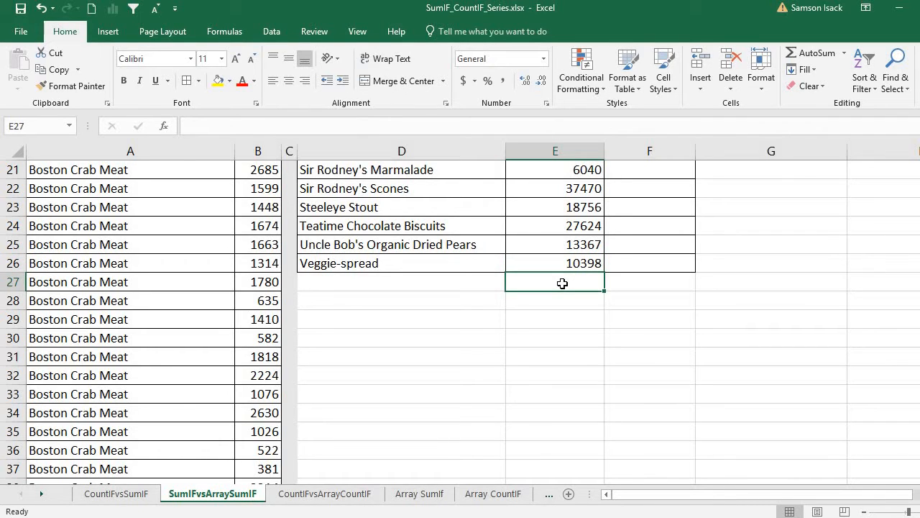
type("=")
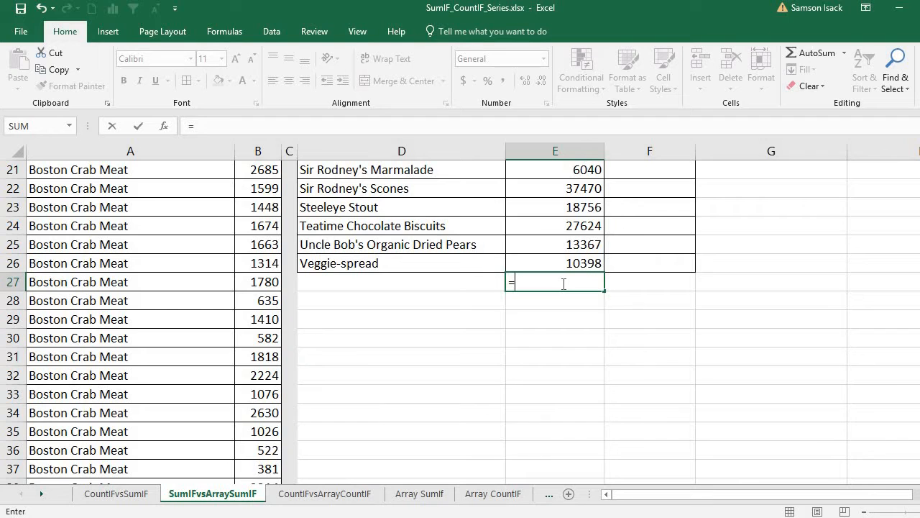
type("SUM(")
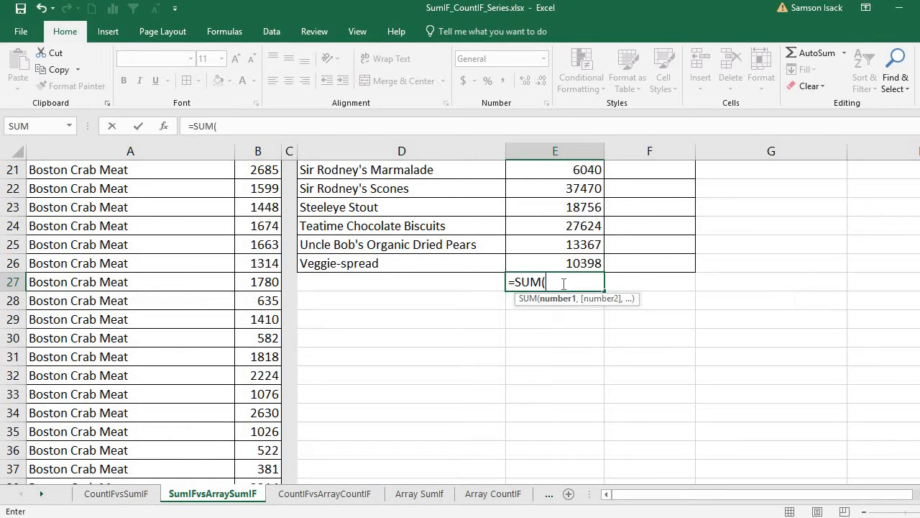
left_click_drag(568, 263, 575, 204)
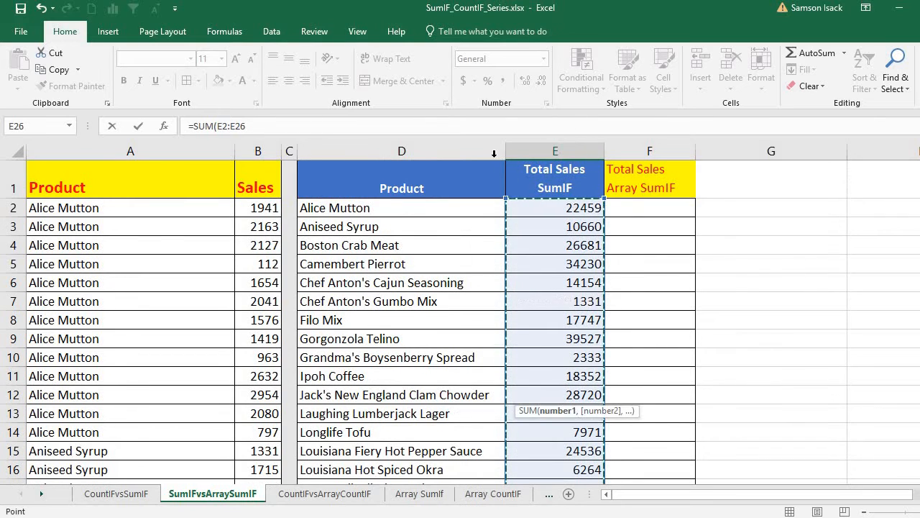
left_click(415, 126)
type(")")
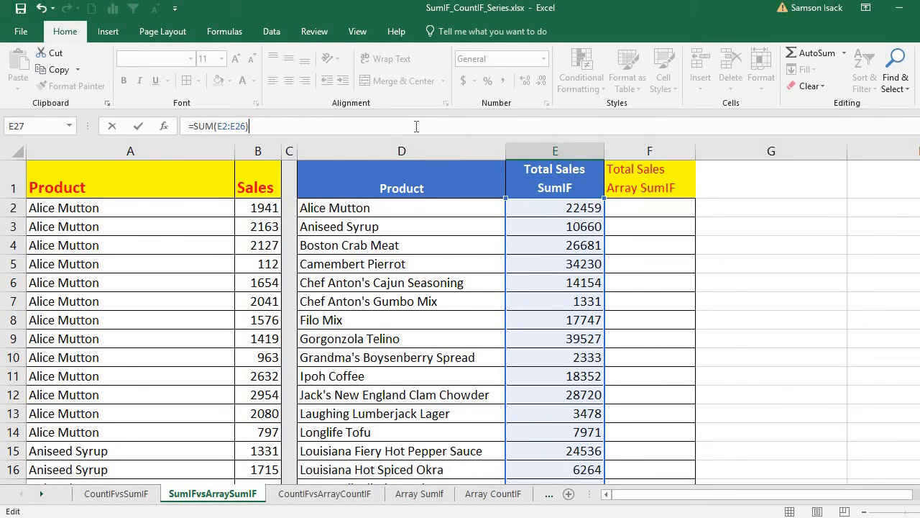
key("Return")
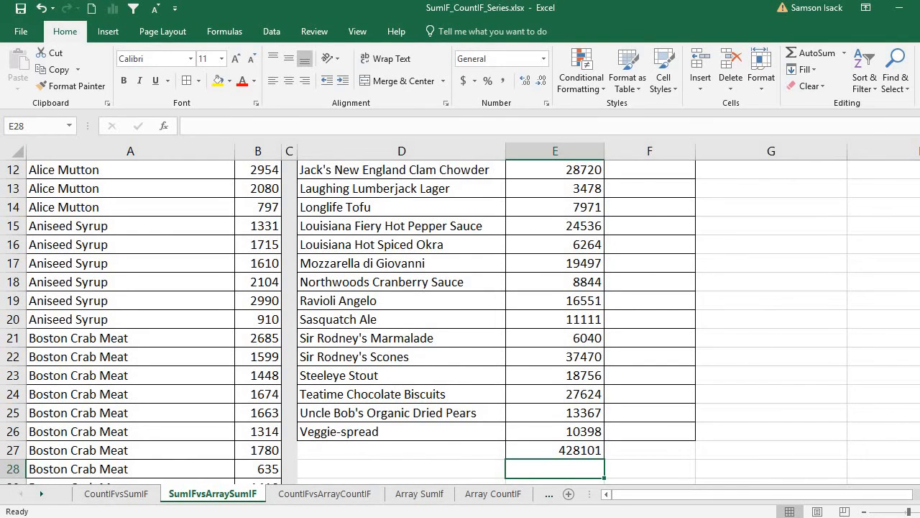
scroll(585, 205, "up", 4)
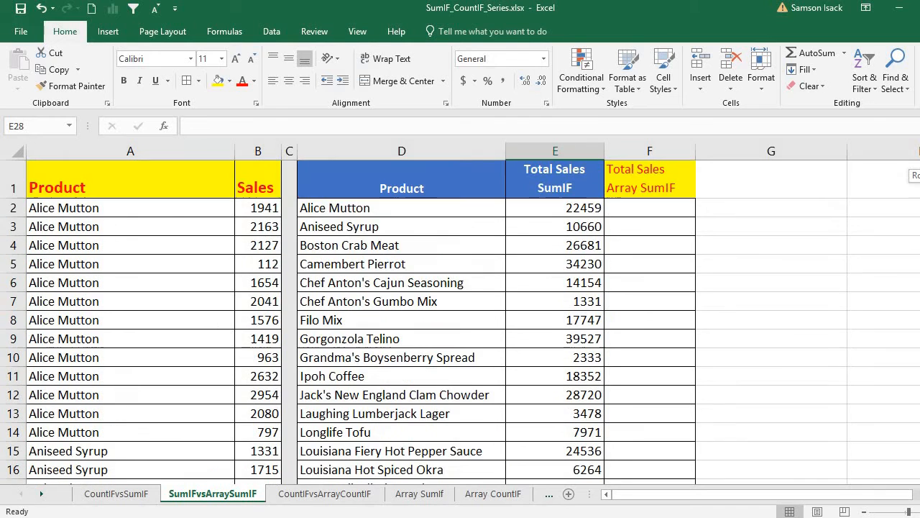
left_click(580, 207)
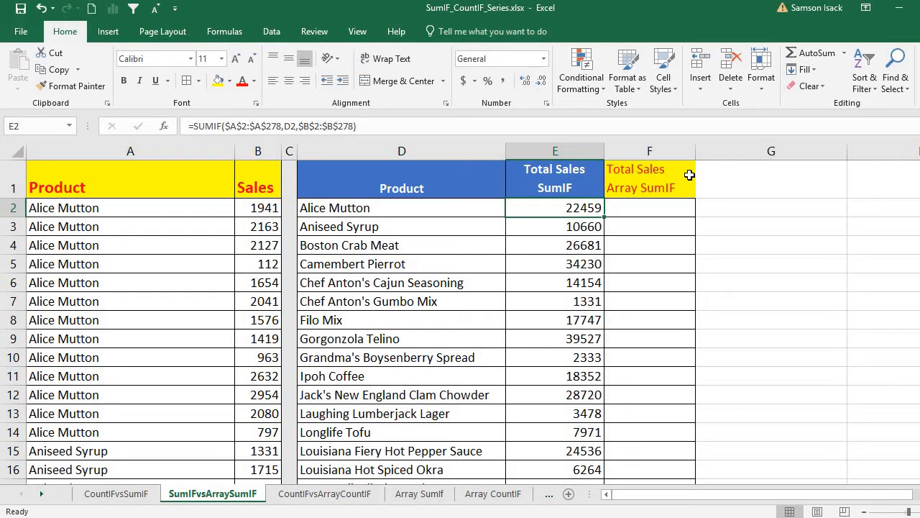
left_click(642, 203)
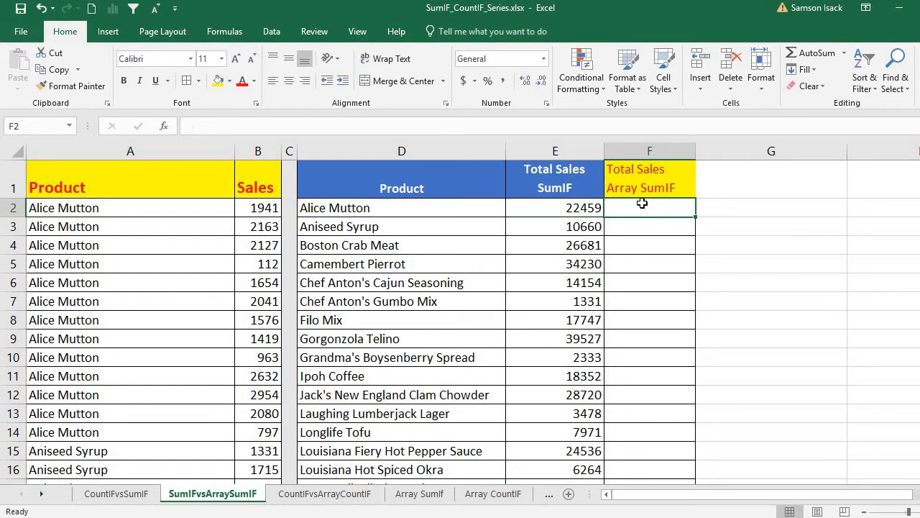
left_click(572, 209)
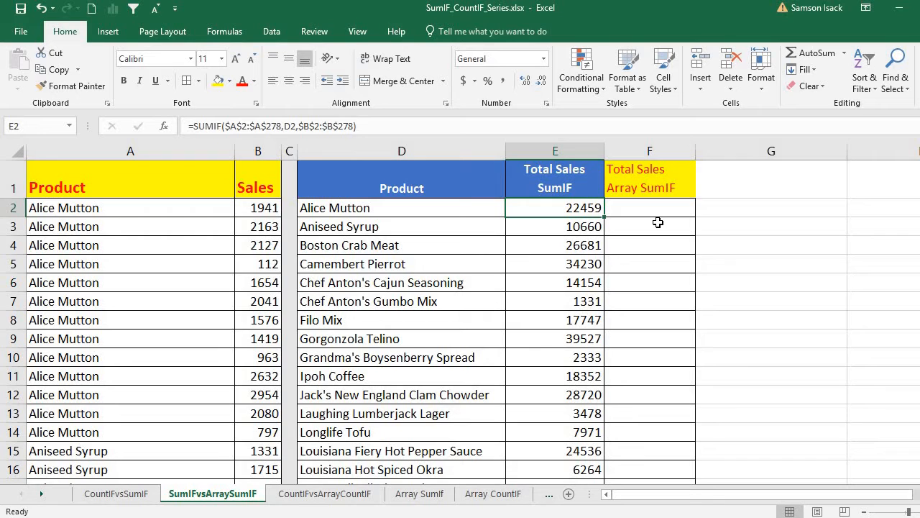
left_click(653, 211)
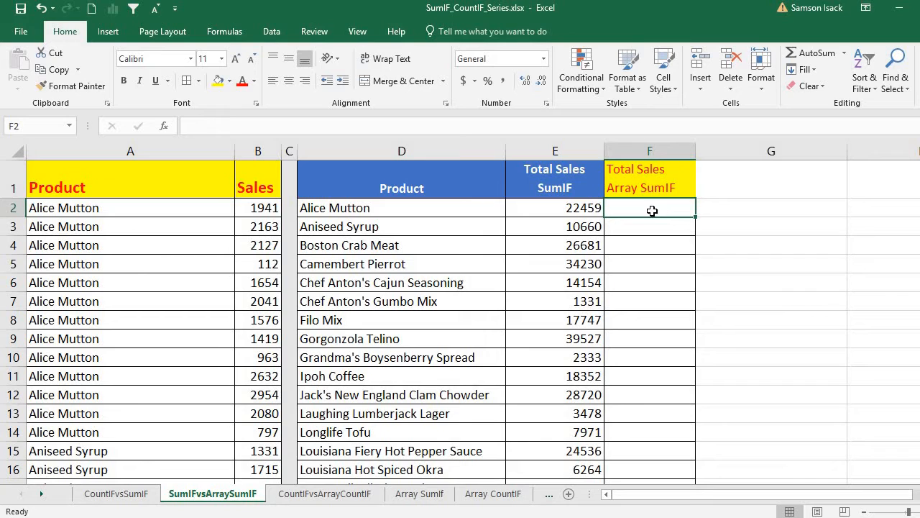
left_click(586, 210)
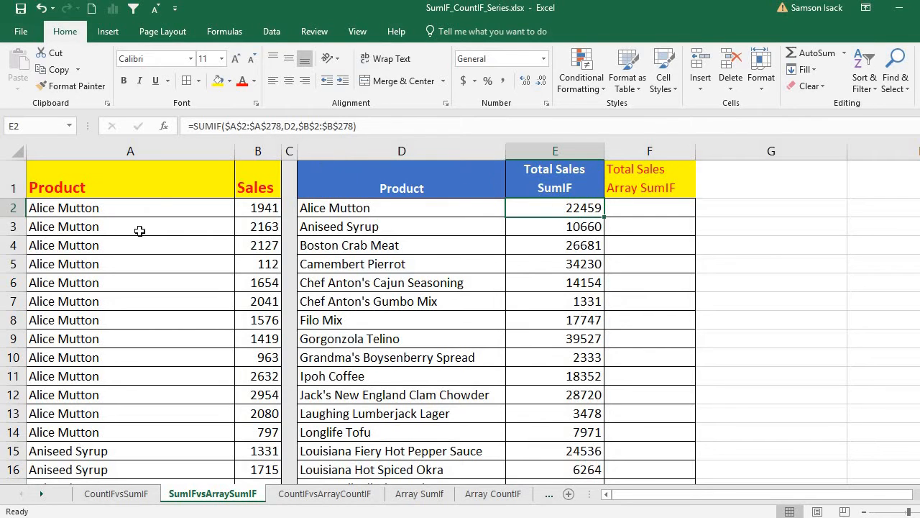
Define the workbook-level name ProductList for the product range A2:A278.
left_click(159, 207)
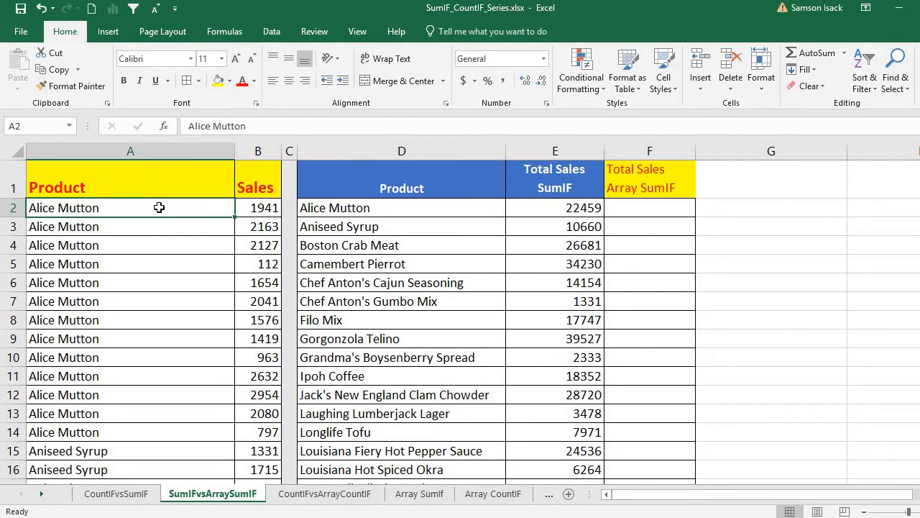
key("ctrl+shift+Down")
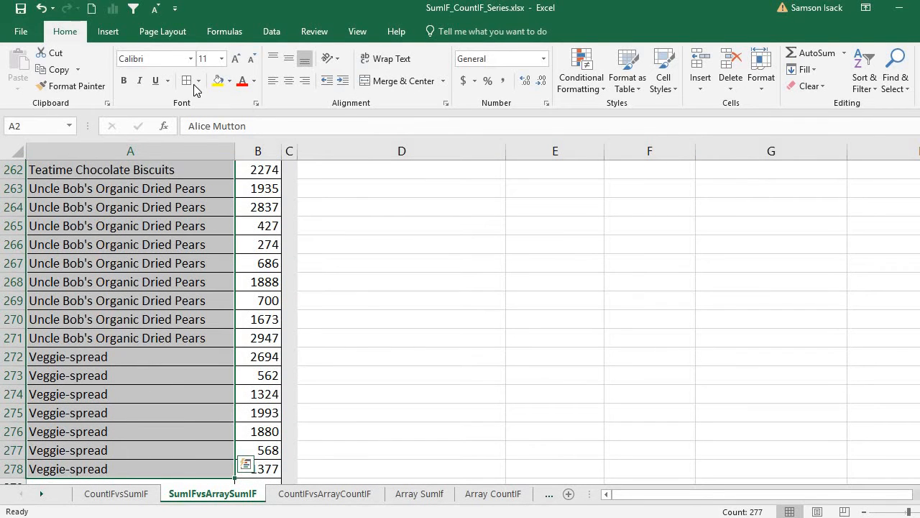
left_click(225, 32)
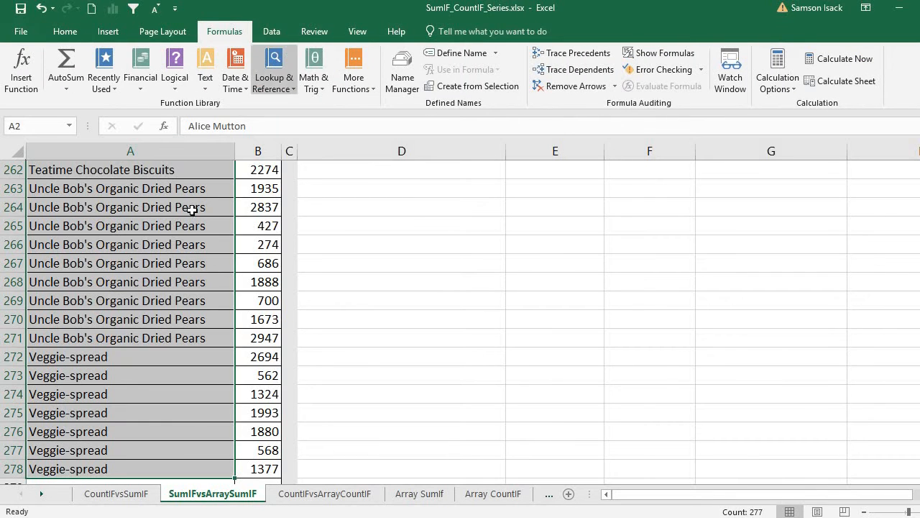
right_click(214, 225)
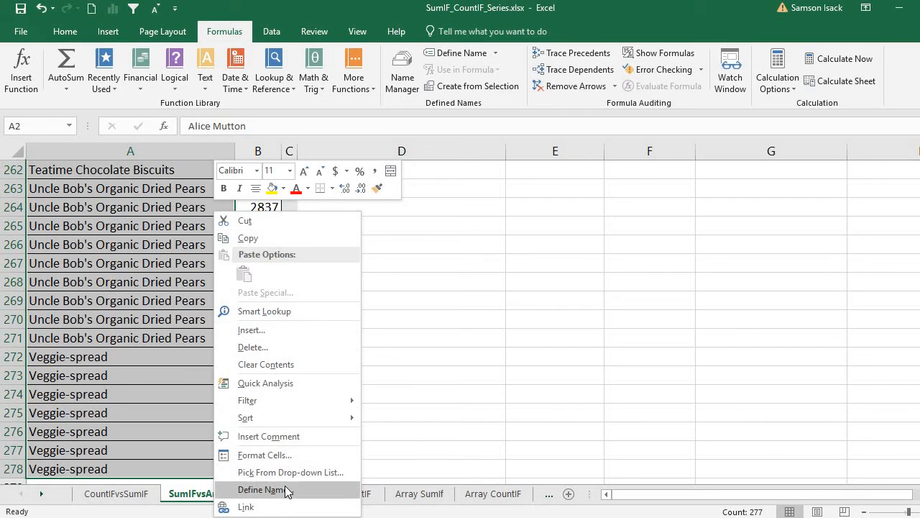
left_click(261, 489)
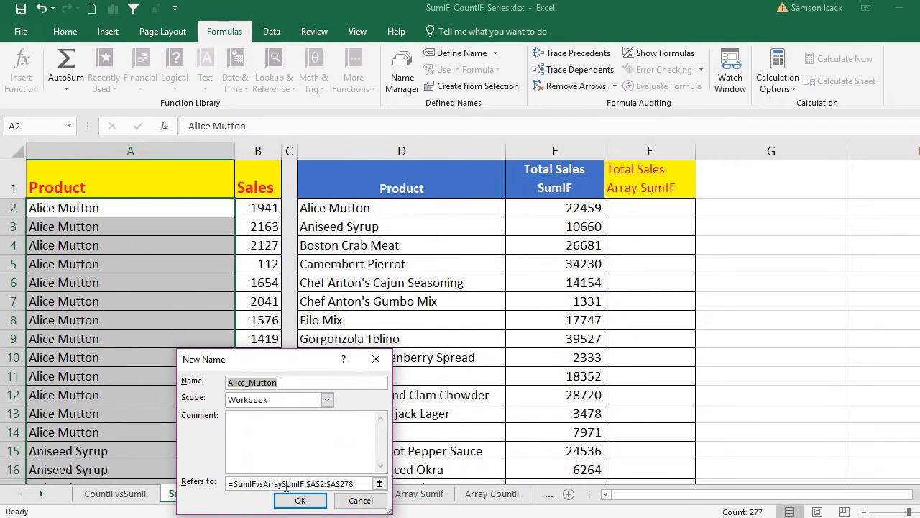
type("Prod")
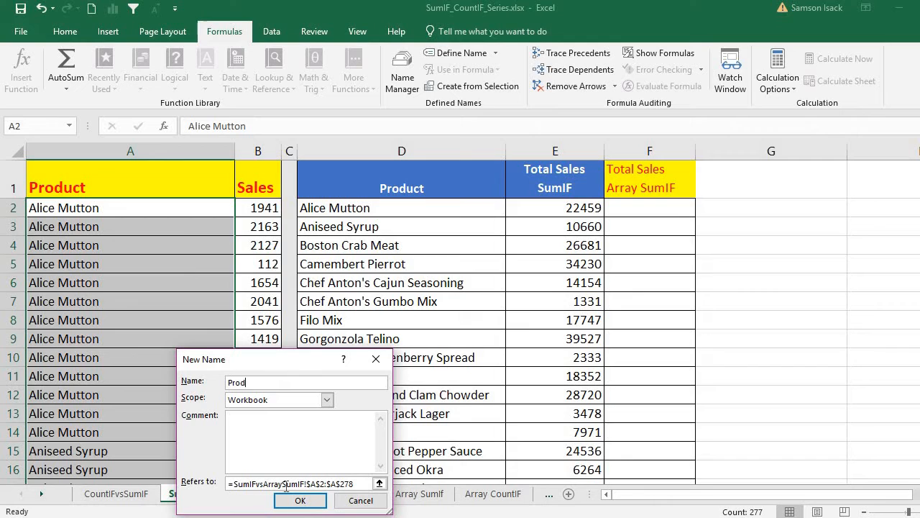
type("uctList")
left_click(302, 500)
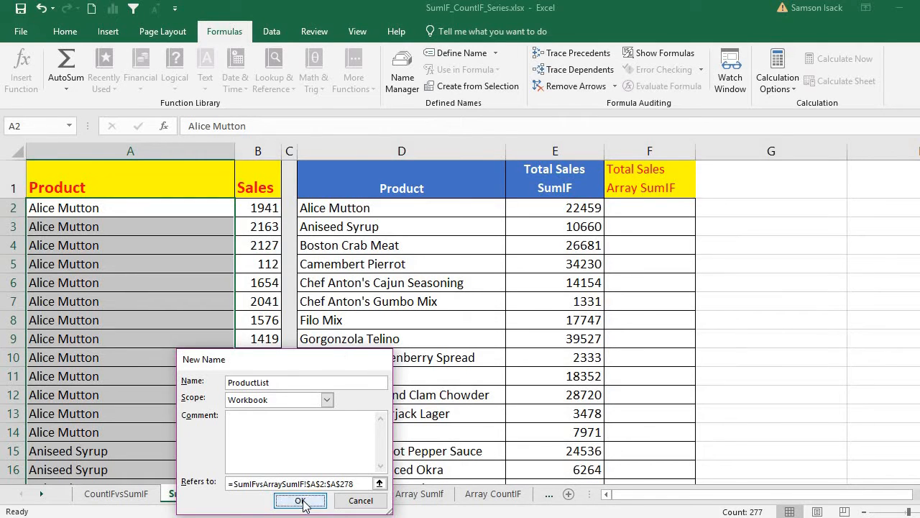
Define the workbook-level name Sales for the sales range B2:B278.
left_click(267, 209)
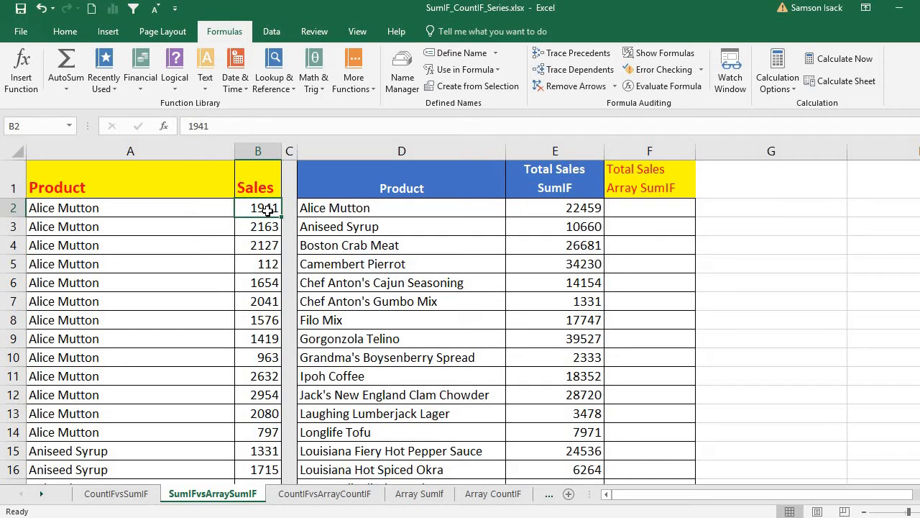
key("ctrl+shift+Down")
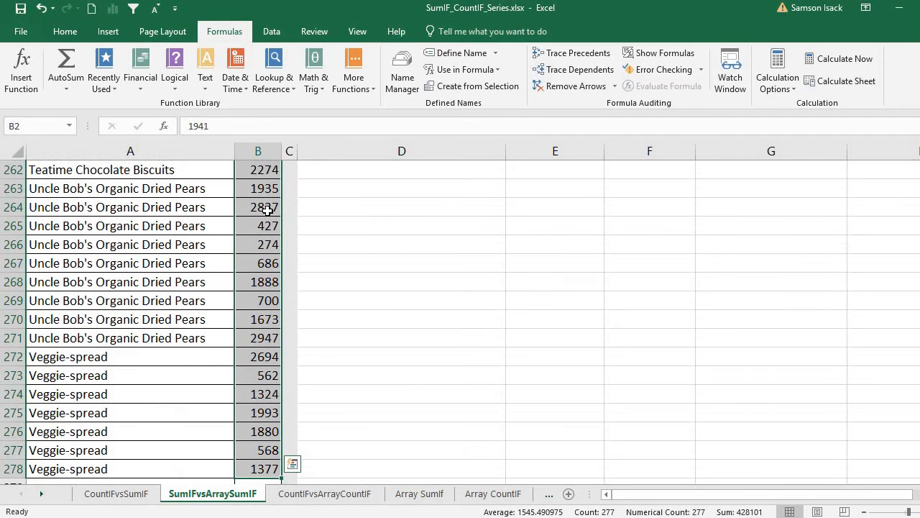
right_click(269, 211)
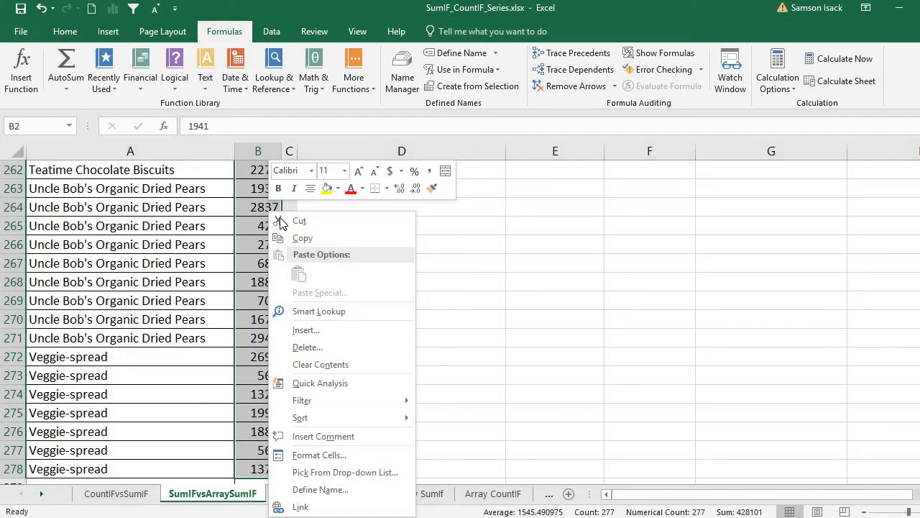
left_click(322, 489)
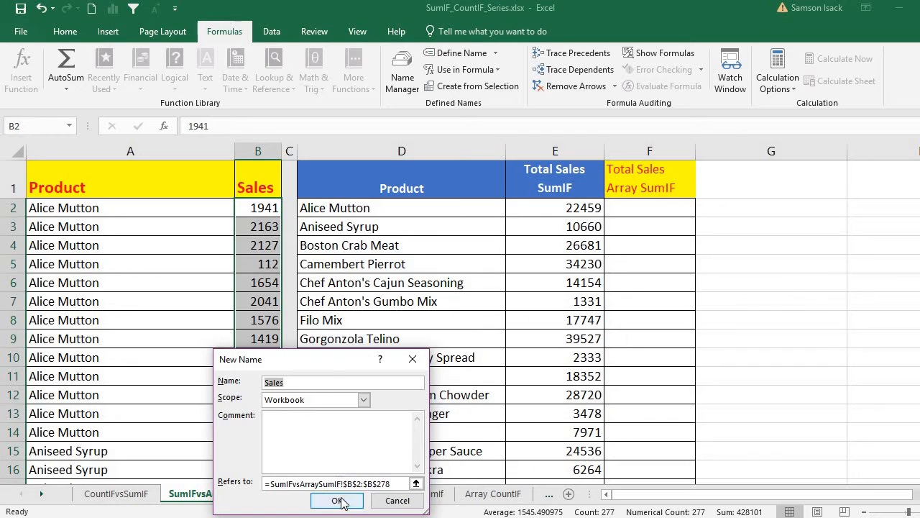
left_click(338, 500)
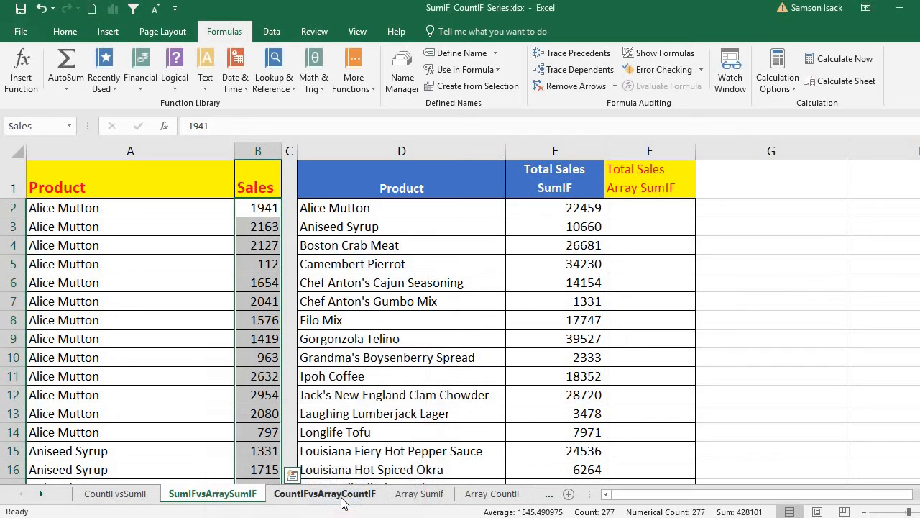
Replace the criteria range in E2's SUMIF formula with the named range ProductList.
left_click(567, 206)
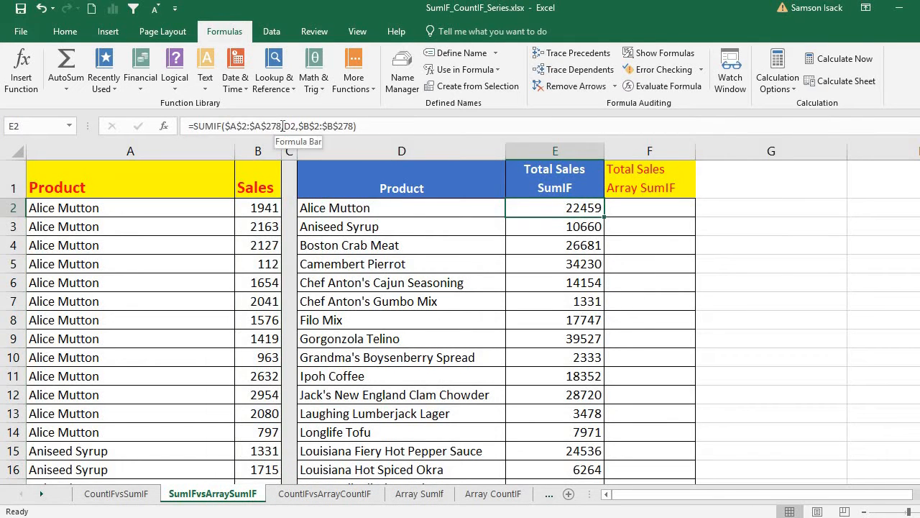
mouse_move(281, 126)
left_mouse_down()
mouse_move(227, 124)
mouse_move(282, 125)
left_mouse_up()
left_click(225, 126)
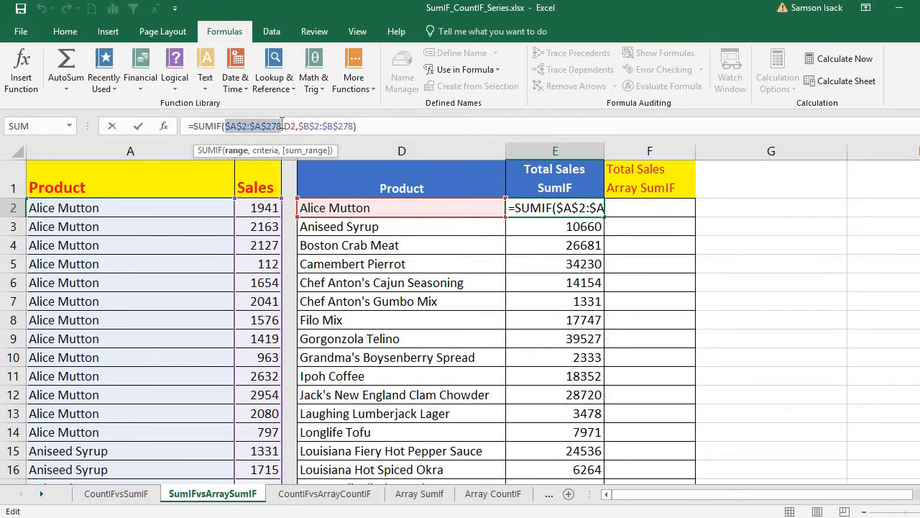
type("Produc")
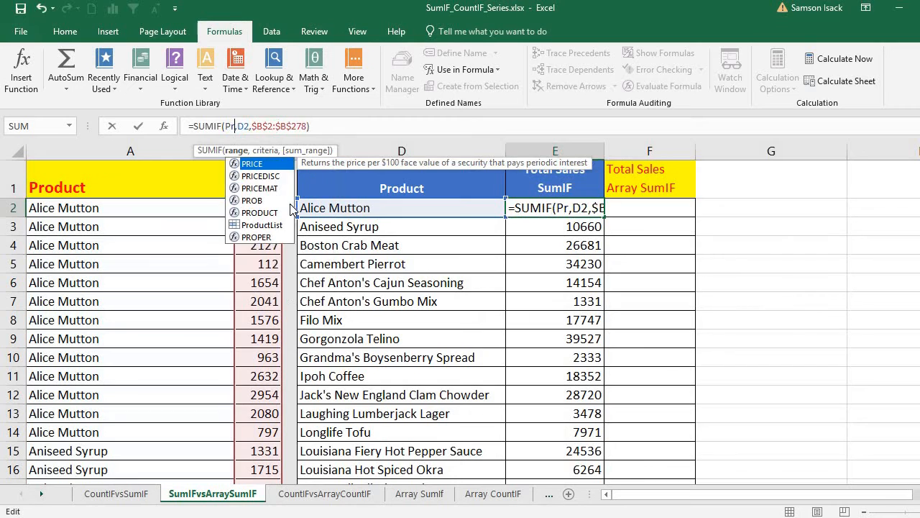
type("t")
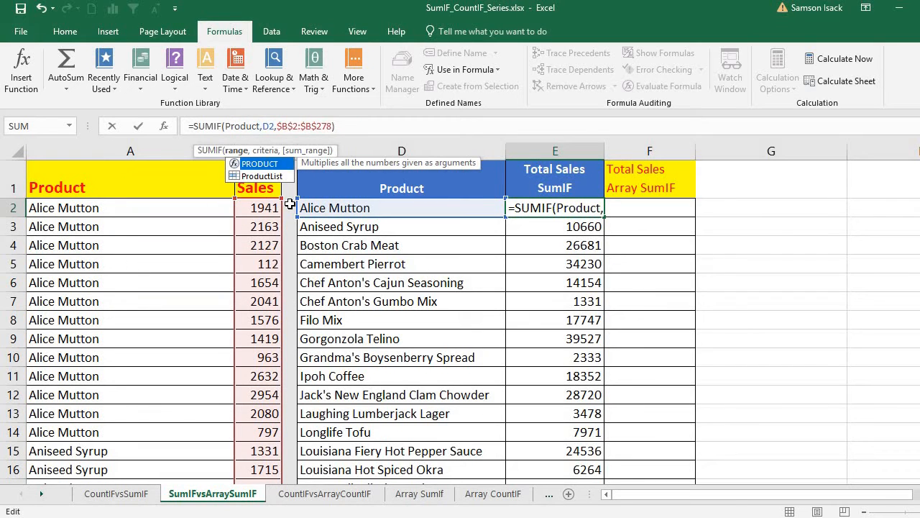
left_click(279, 177)
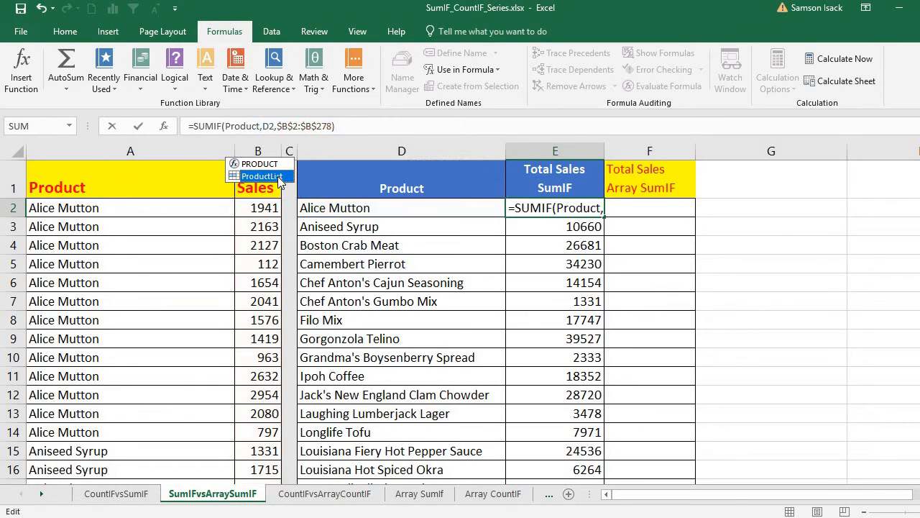
double_click(280, 178)
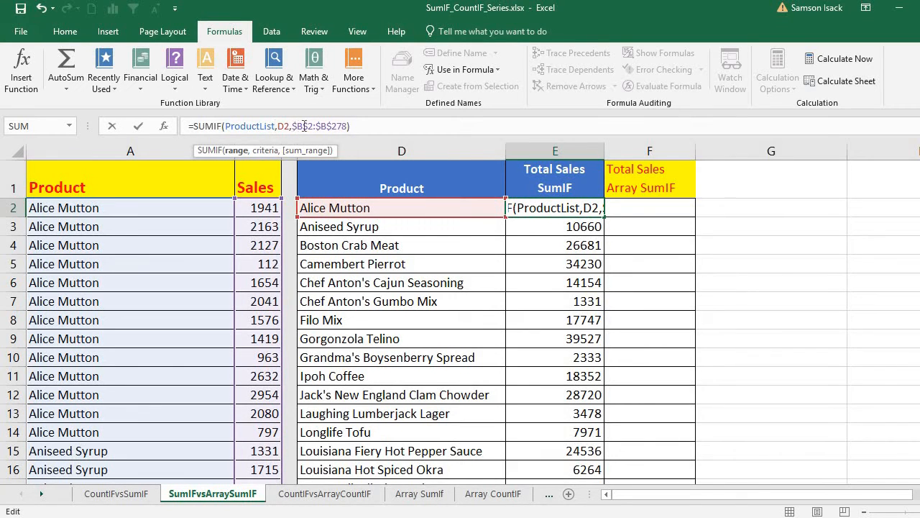
Replace the sum range in E2's formula with the name Sales, completing =SUMIF(ProductList,D2,Sales).
left_click_drag(292, 126, 346, 132)
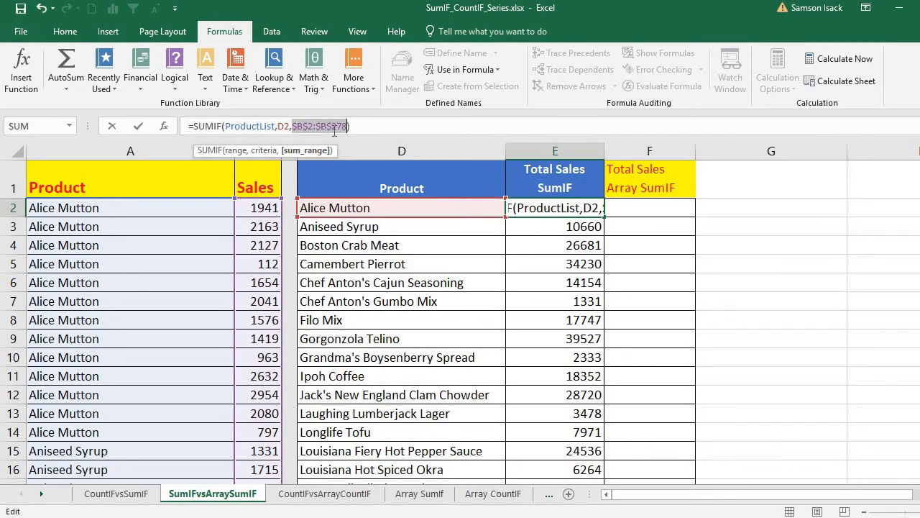
type("Sa")
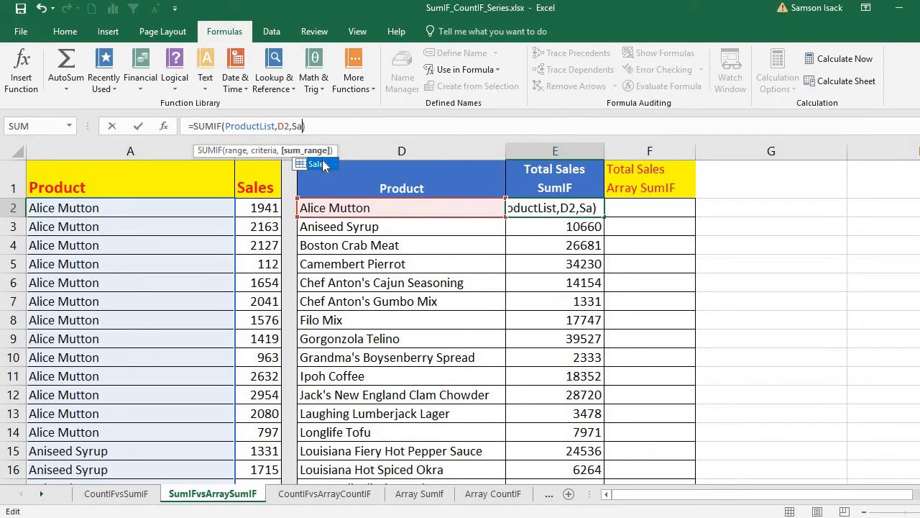
double_click(322, 164)
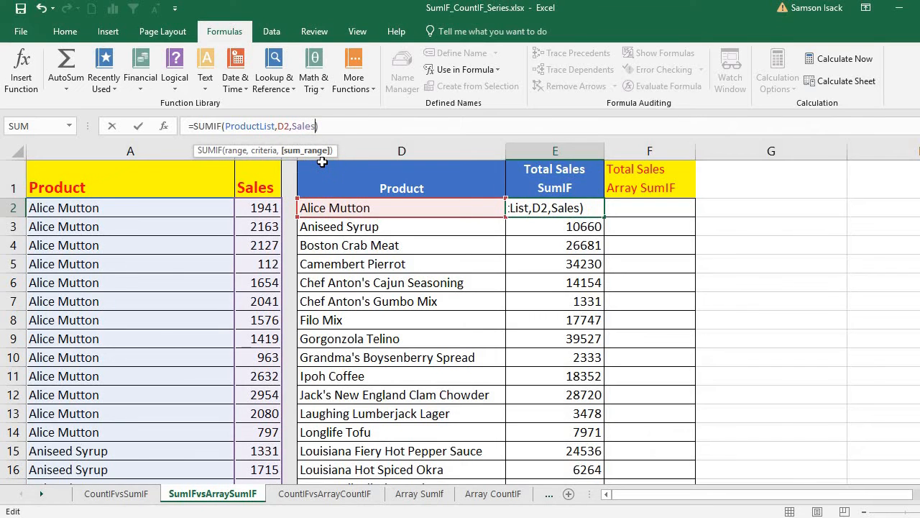
key("Return")
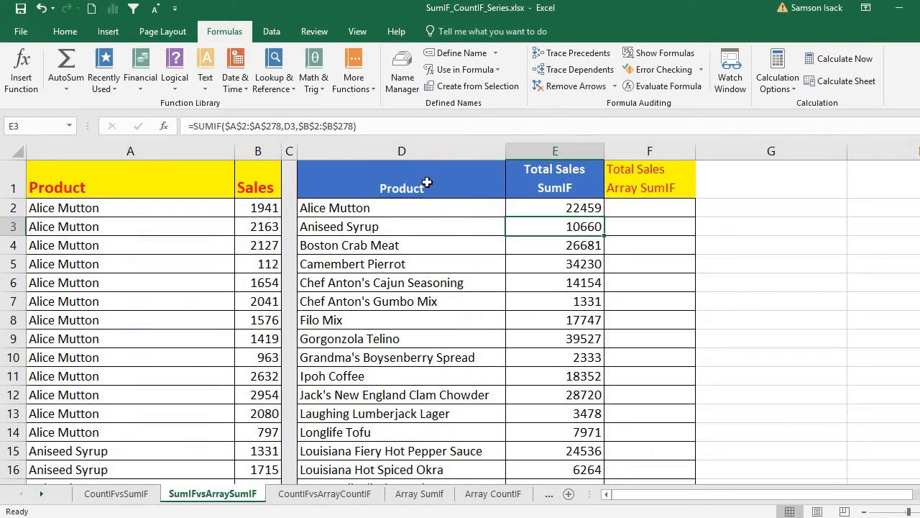
Copy the named-range SUMIF formula from E2 down the Total Sales SumIF column through E26.
left_click(532, 203)
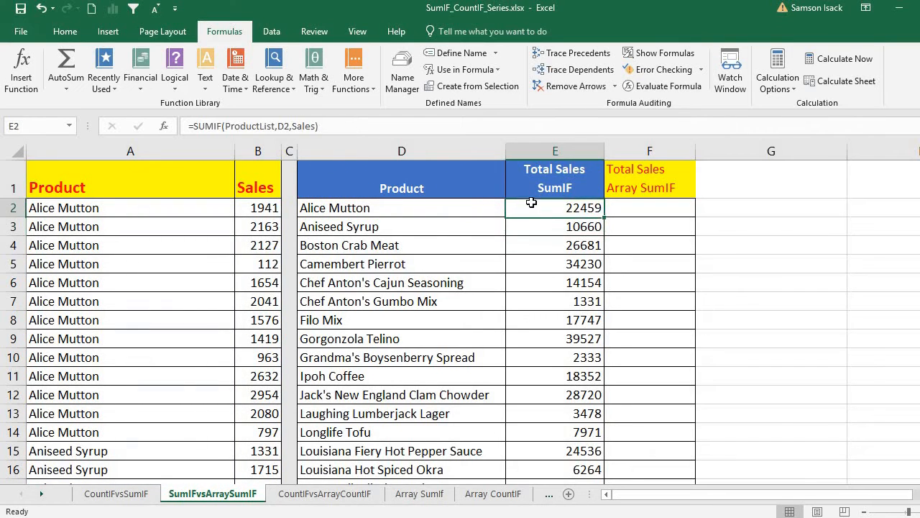
double_click(603, 217)
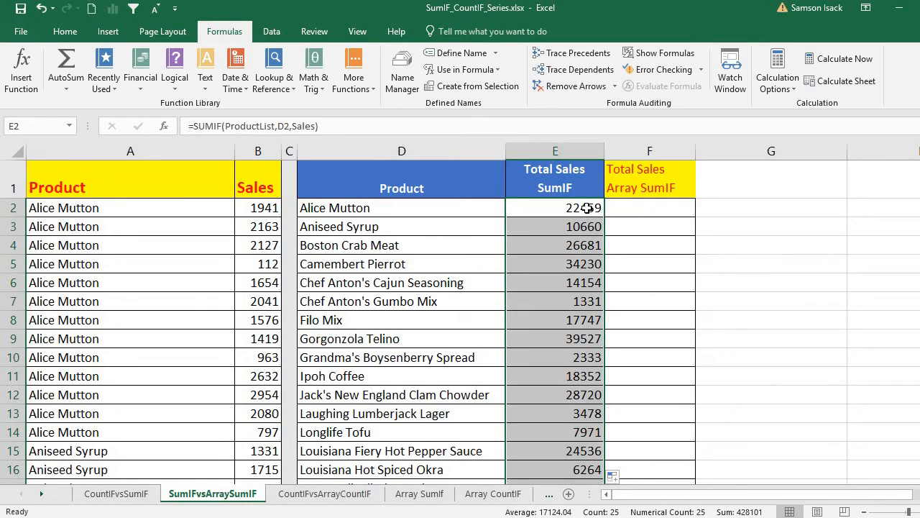
left_click(588, 208)
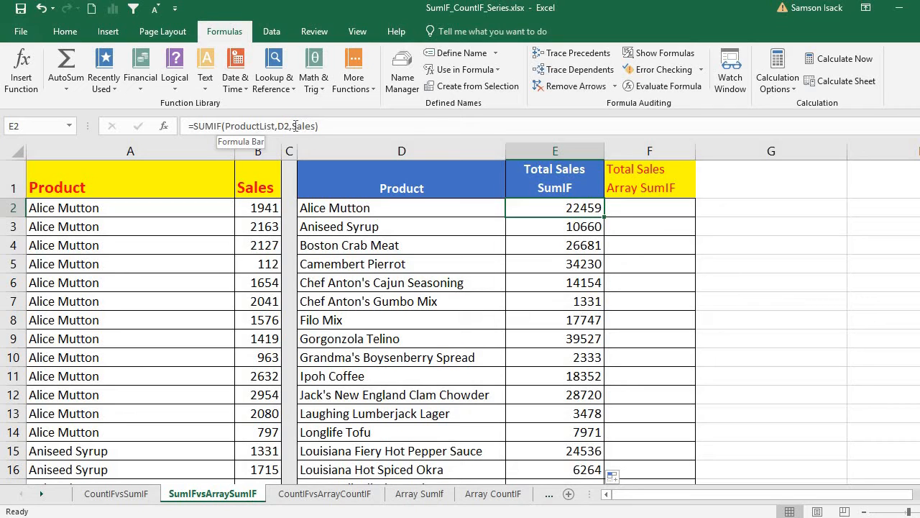
double_click(604, 217)
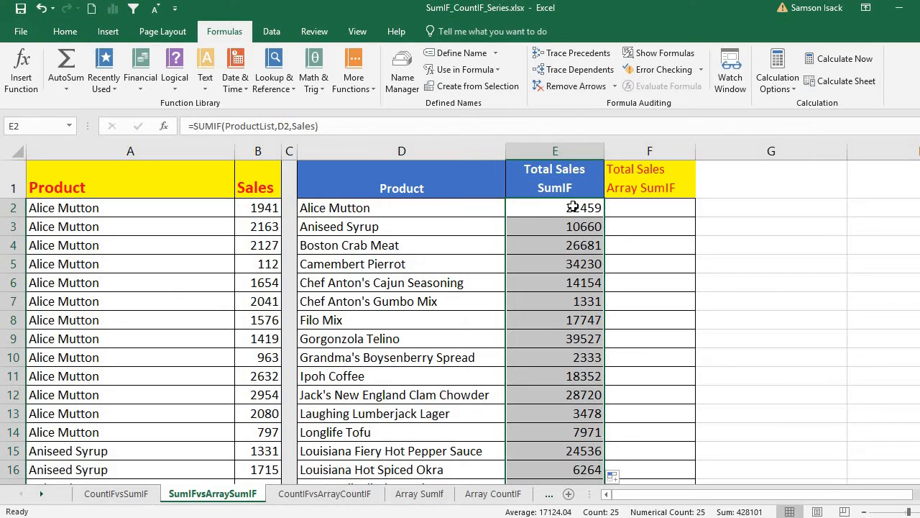
Examine the named ranges and the changing criteria reference in the SUMIF formulas of column E against the products in D2 and D3.
left_click(571, 207)
left_click(289, 126)
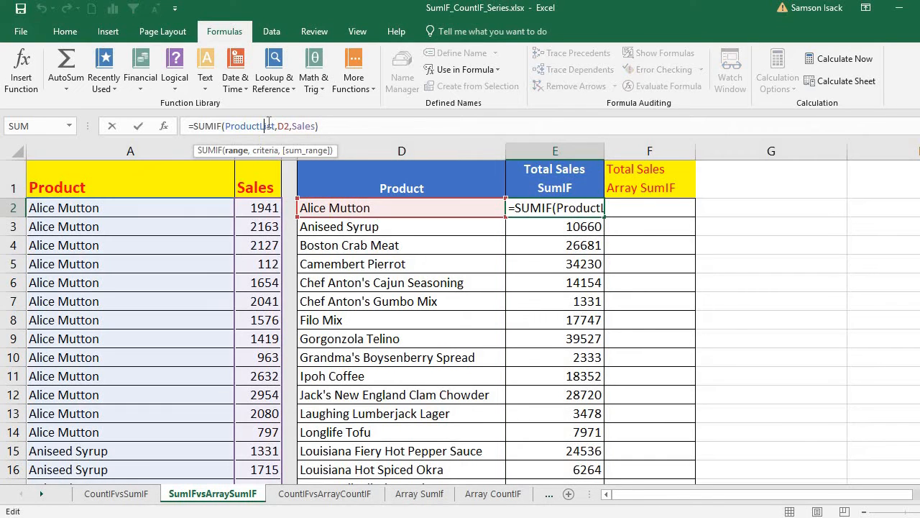
left_click(297, 126)
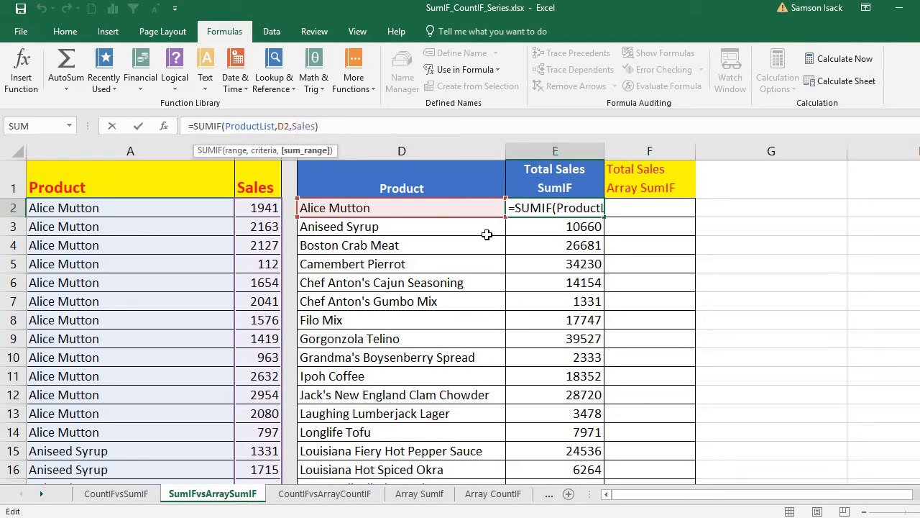
key("Return")
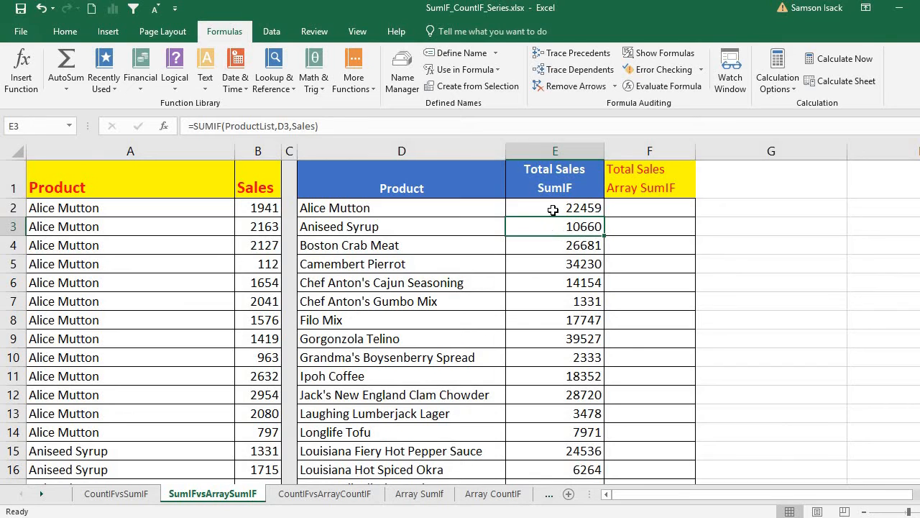
left_click(554, 211)
left_click(555, 226)
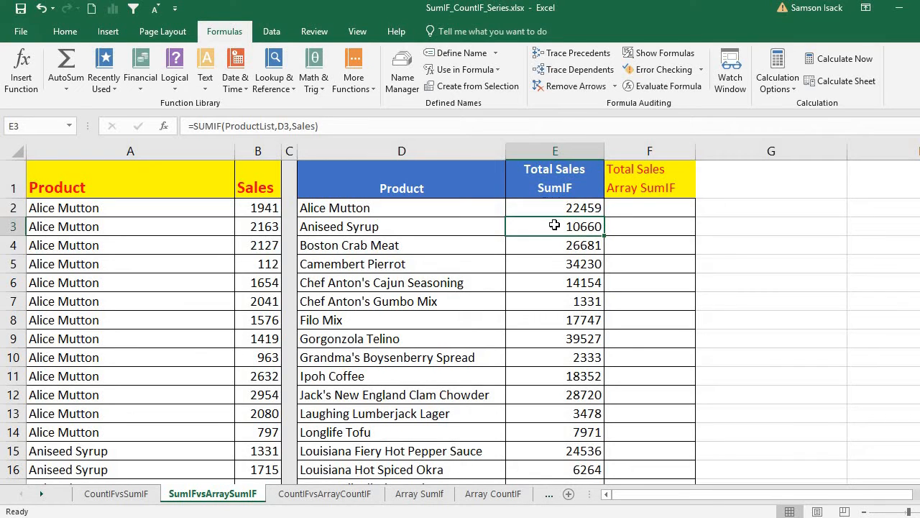
left_click(551, 266)
left_click(436, 210)
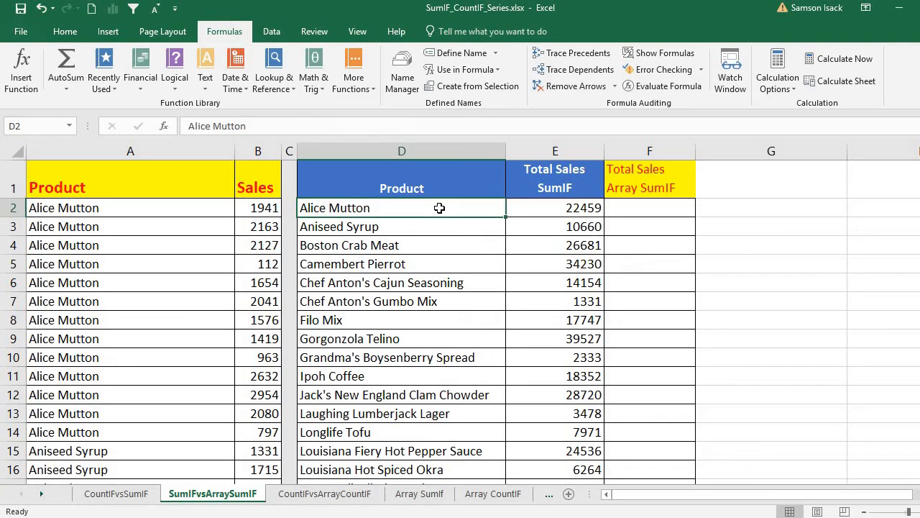
left_click(436, 231)
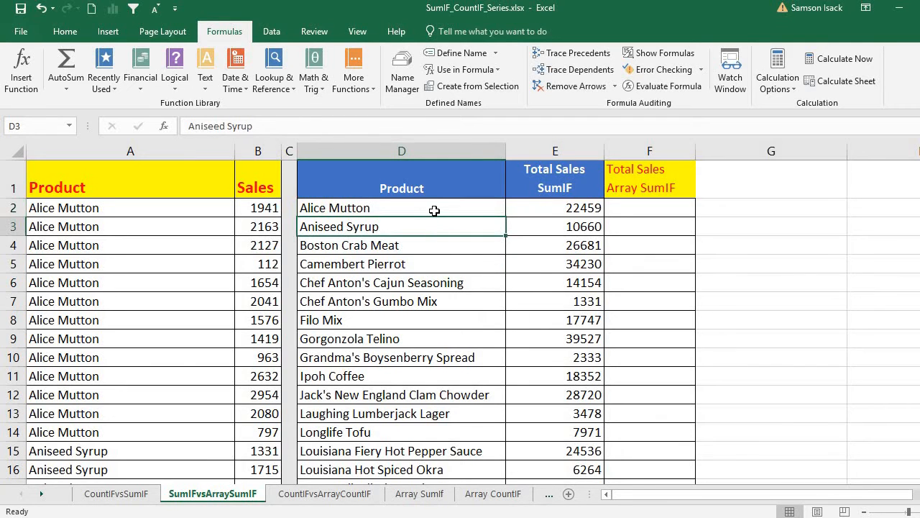
Define the workbook-level name Criteria_List for the summary products in D2:D26.
left_click(433, 209)
left_click_drag(433, 220, 447, 430)
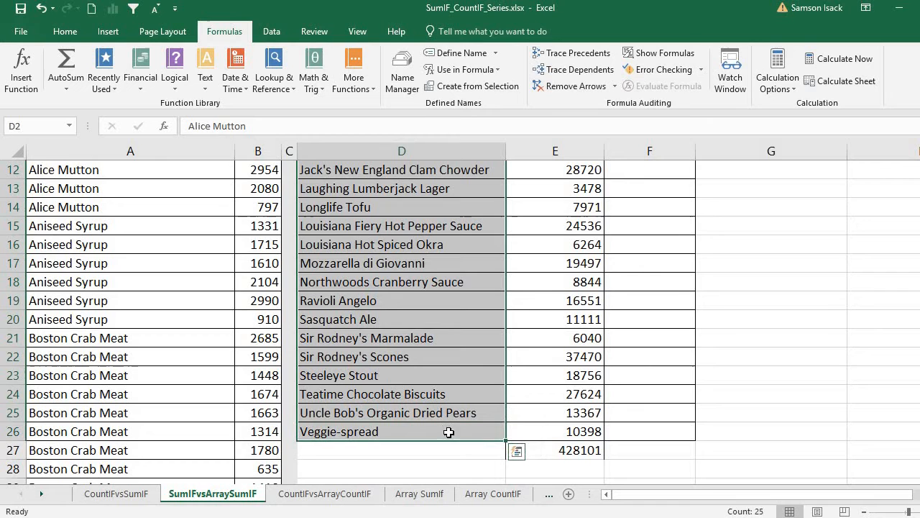
right_click(399, 345)
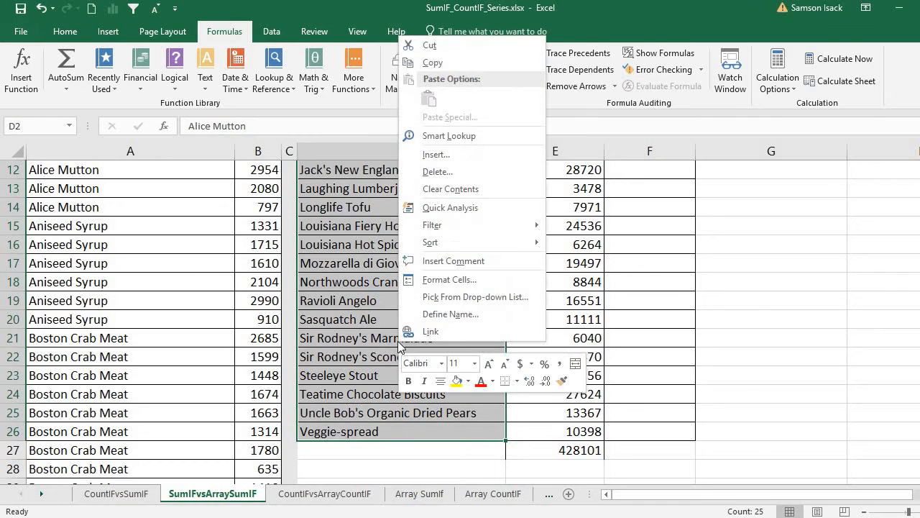
left_click(452, 315)
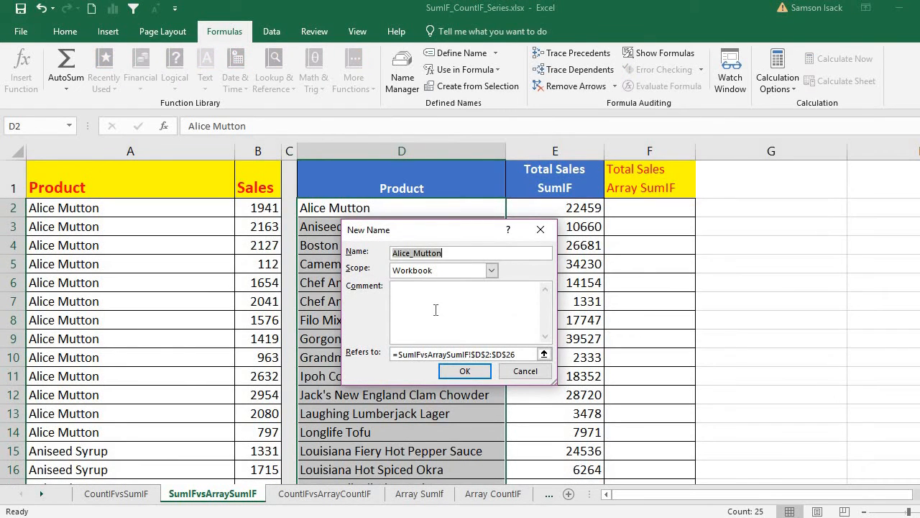
type("Criter")
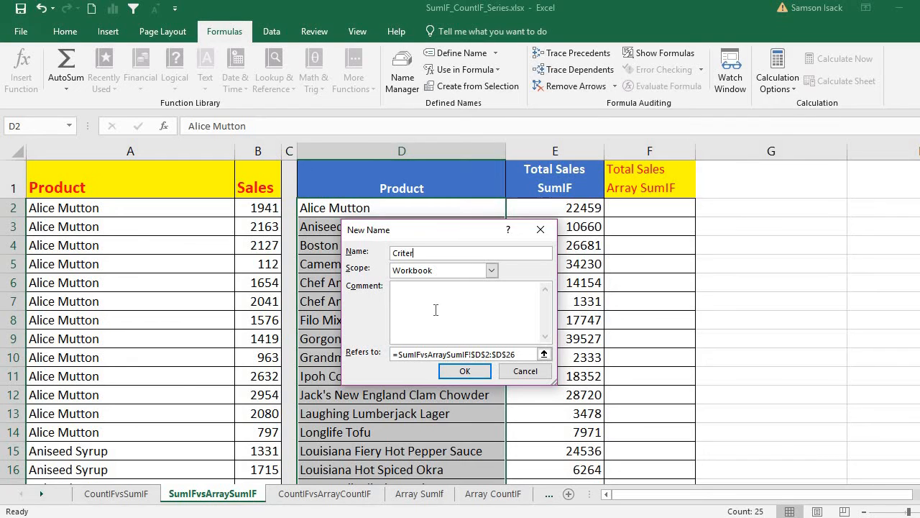
type("ia_List")
left_click(466, 372)
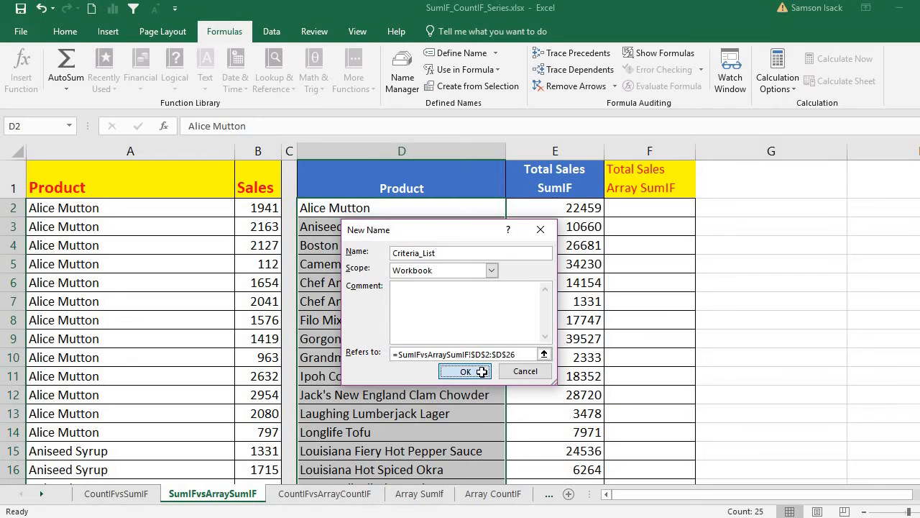
Compare the single-cell criterion in E2's SUMIF formula with the product in D2 and the cells of the Total Sales Array SumIF column.
left_click(561, 212)
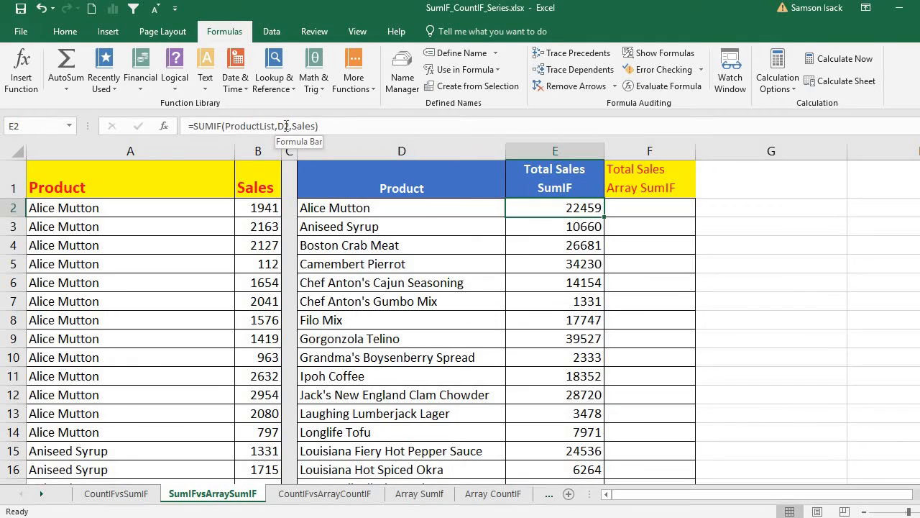
left_click(639, 202)
left_click_drag(638, 202, 666, 400)
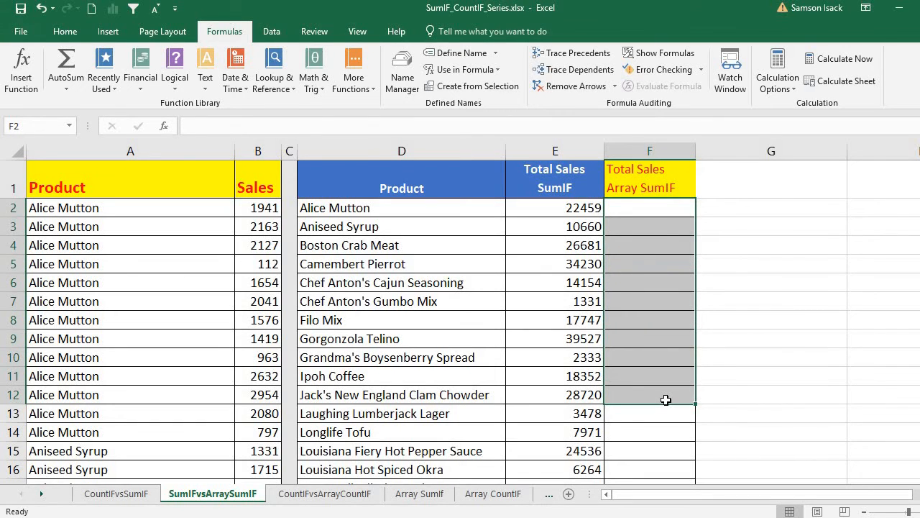
left_click(641, 207)
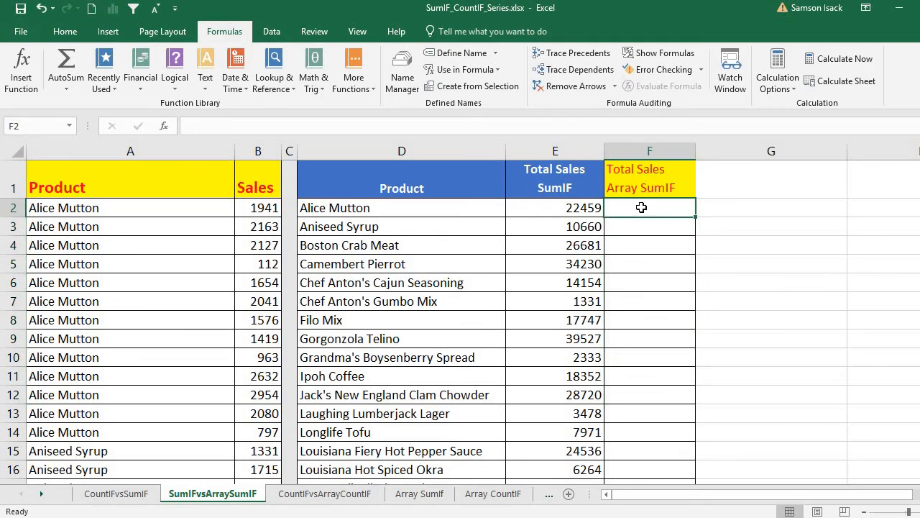
left_click(477, 211)
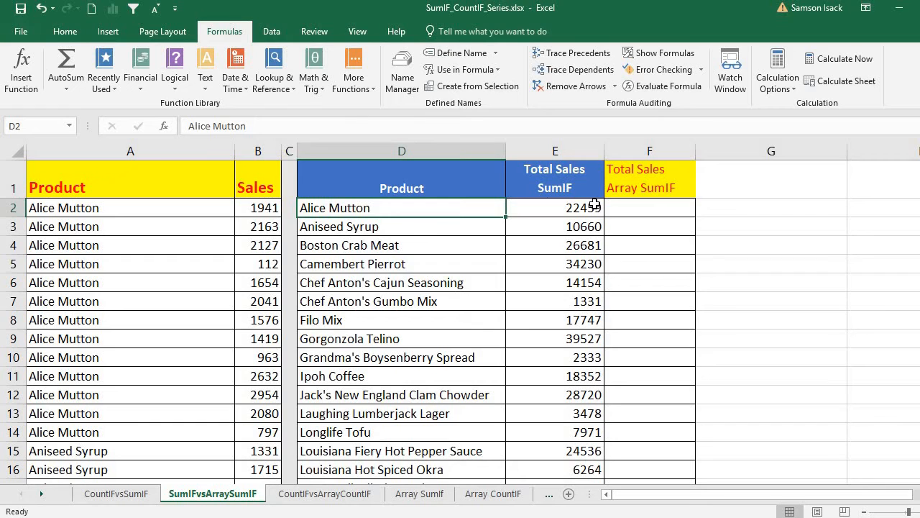
left_click(646, 206)
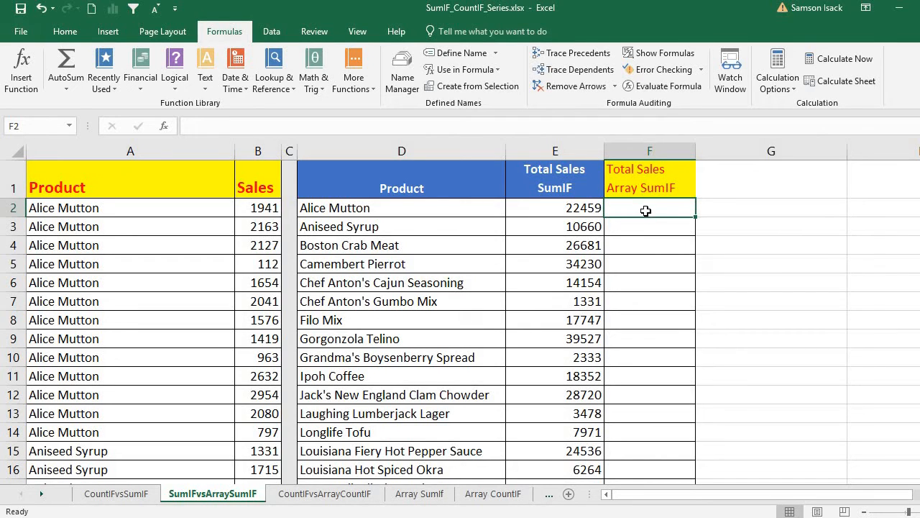
Begin a SUMIF formula across F2:F26 of the Total Sales Array SumIF column, using ProductList as the range.
left_click_drag(646, 213, 678, 435)
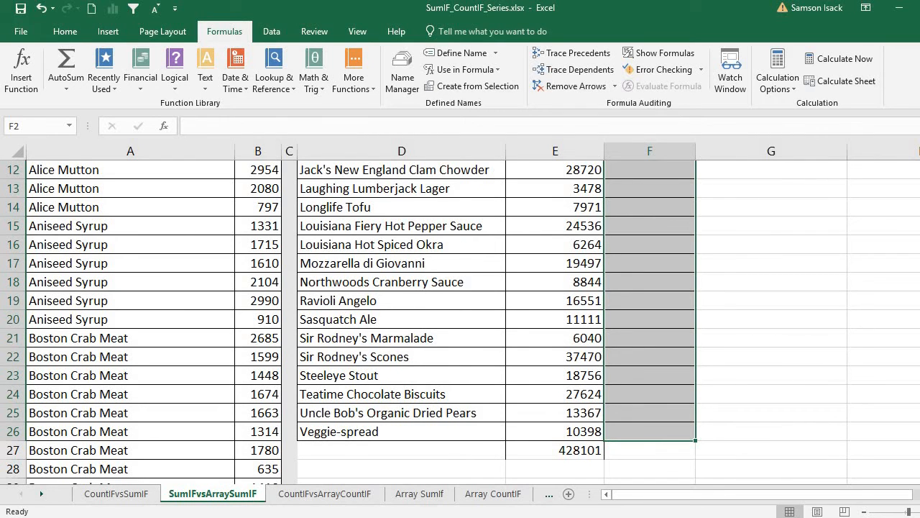
scroll(403, 283, "up", 4)
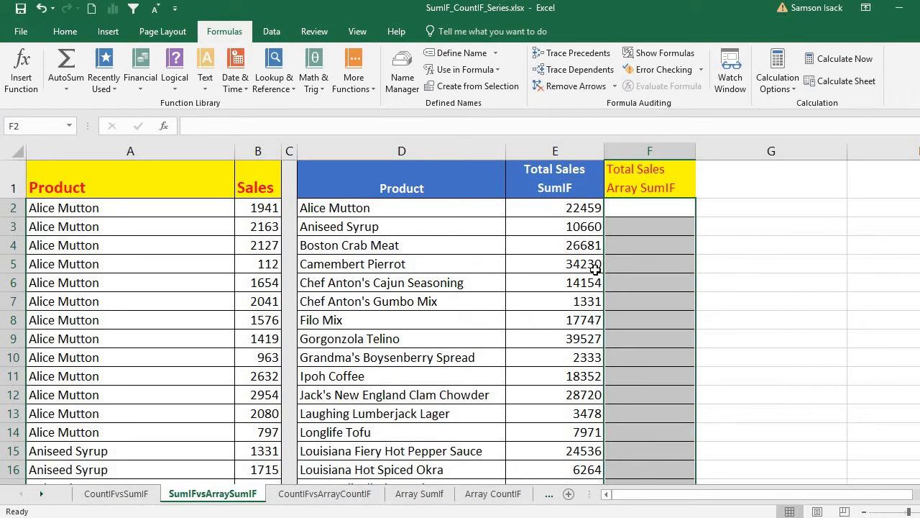
left_click(323, 129)
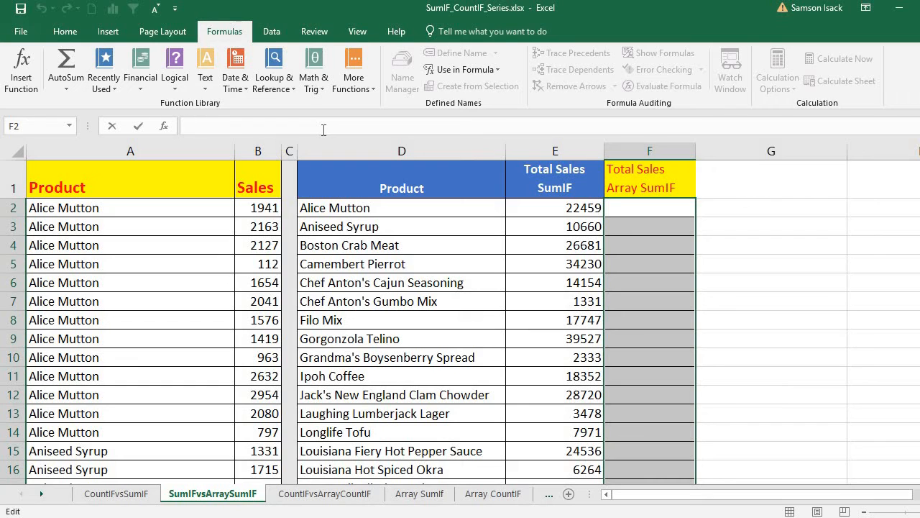
type("=S")
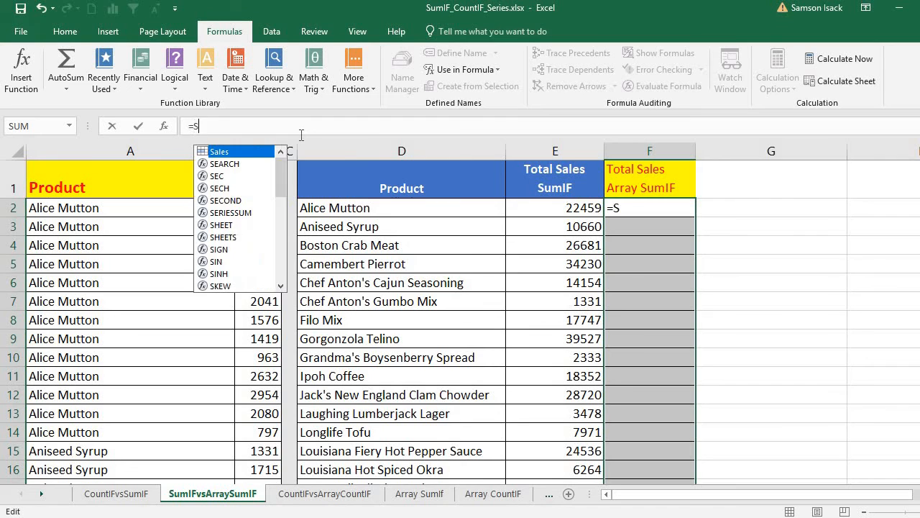
type("UMIF")
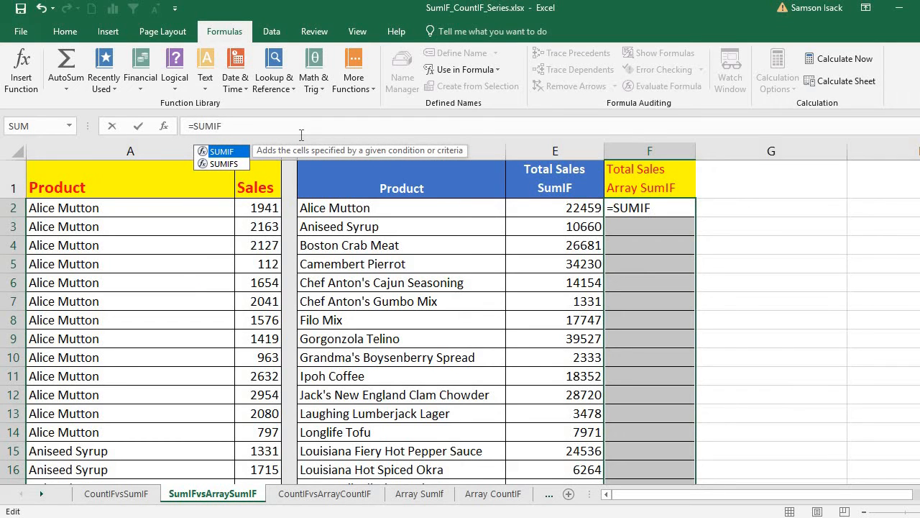
type("(")
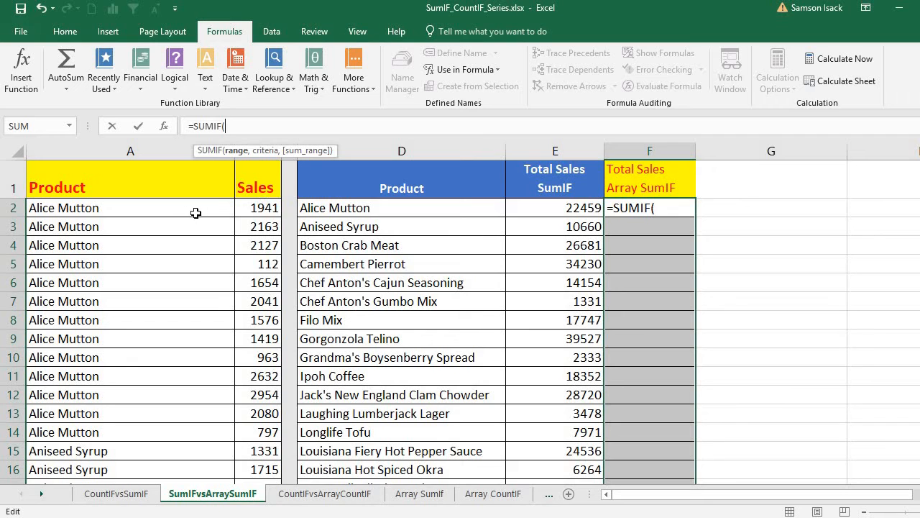
type("Pr")
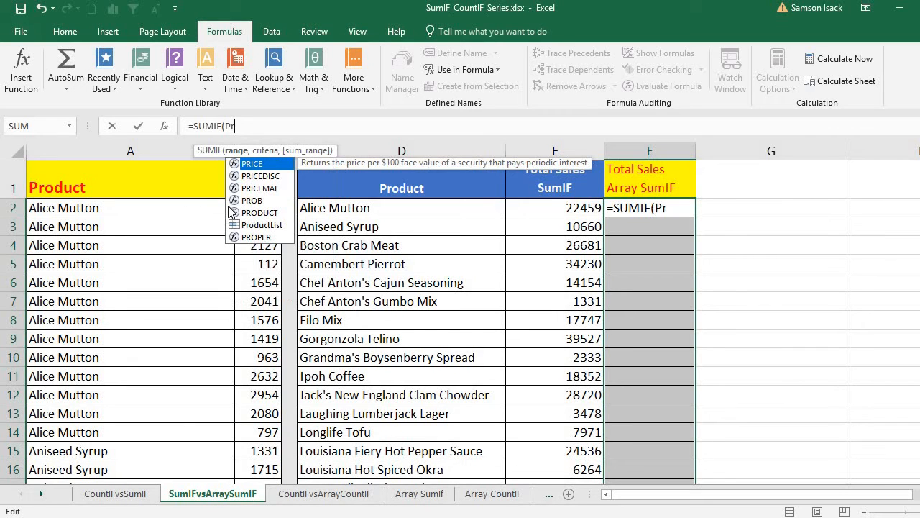
type("oduct")
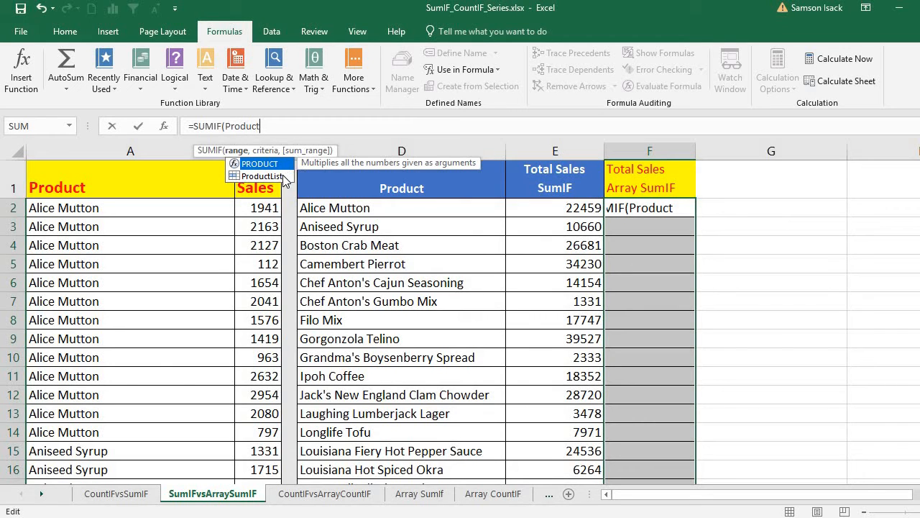
double_click(284, 176)
type(",")
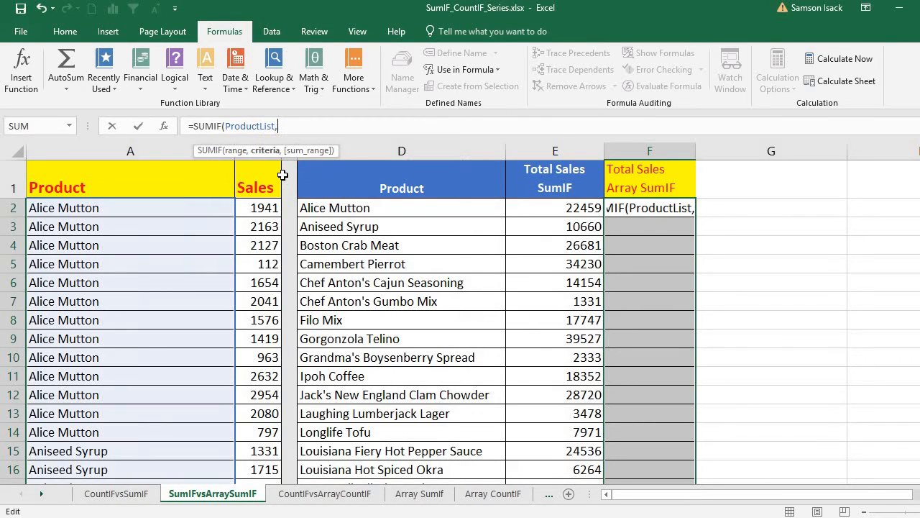
Complete the SUMIF with Criteria_List as criteria and Sales as sum range, entering it as an array formula in F2:F26.
type("Criter")
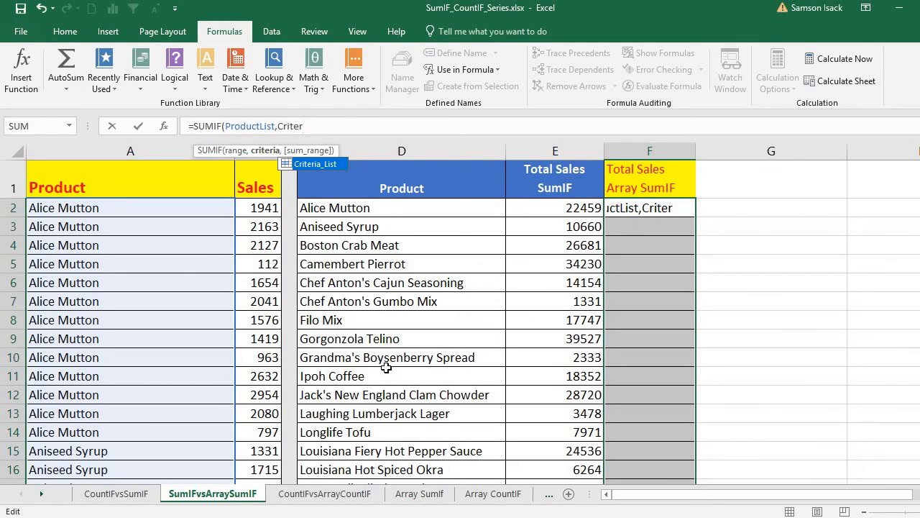
type("ia")
double_click(335, 162)
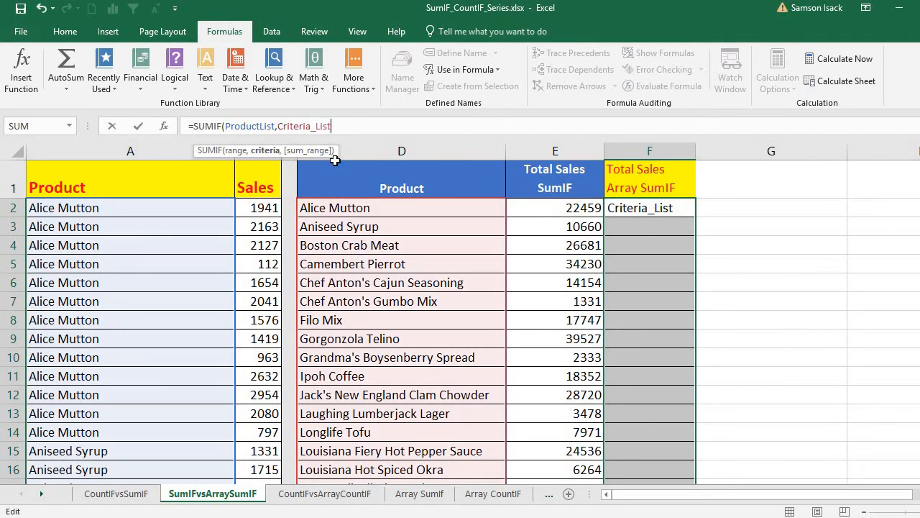
type(",")
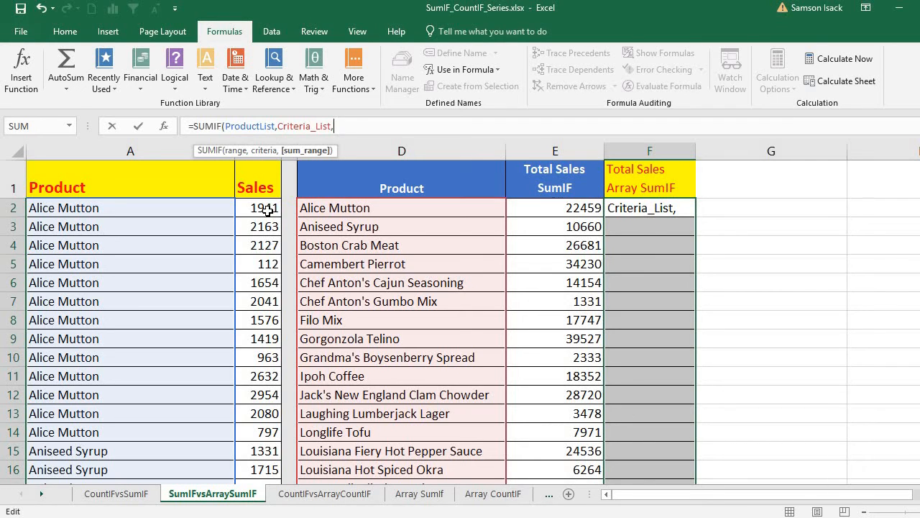
type("Sal")
double_click(366, 165)
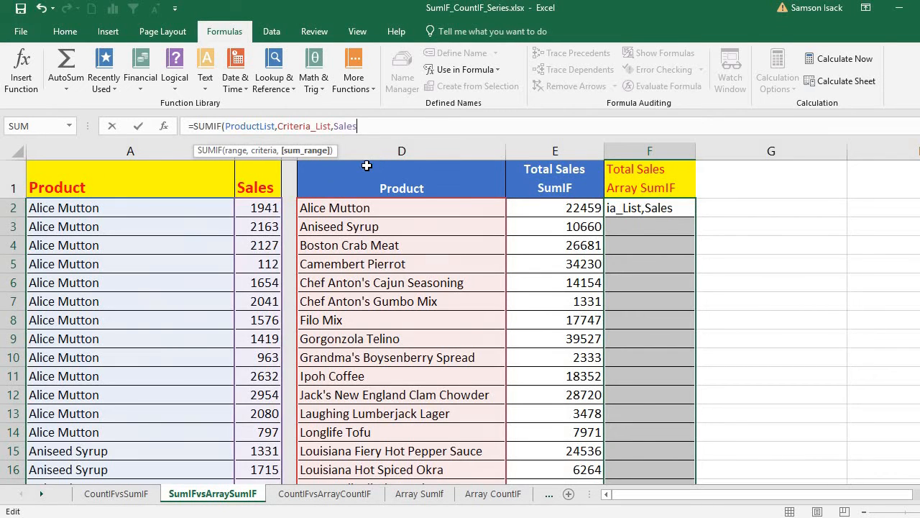
type(")")
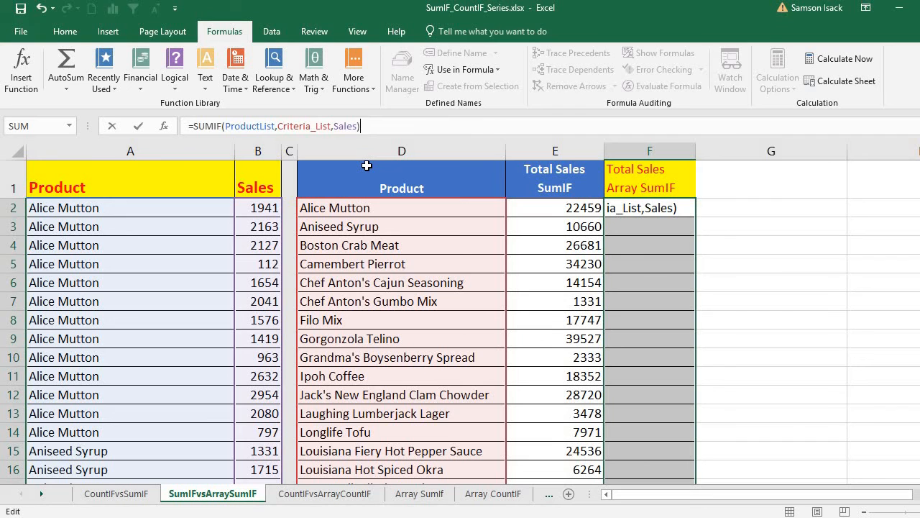
key("ctrl+shift+Return")
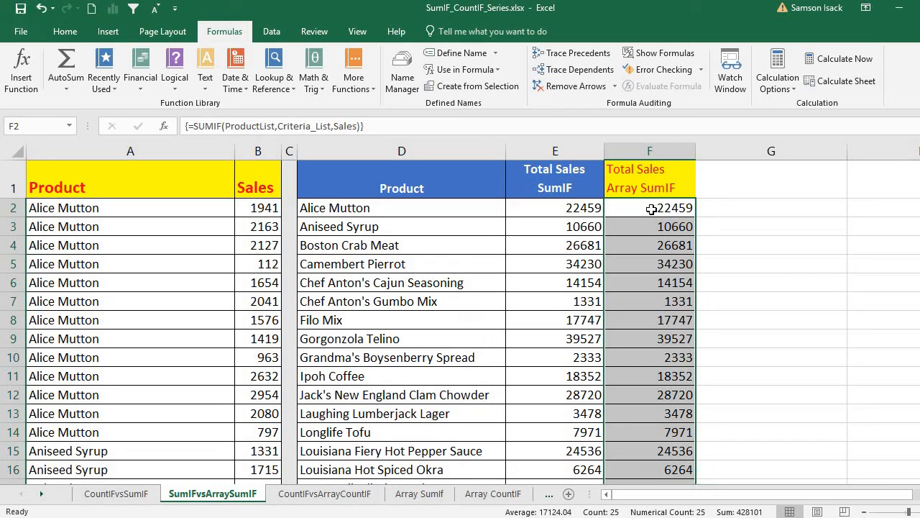
Examine the array SUMIF formula in several cells of the Total Sales Array SumIF column, from F2 down to F8.
left_click(655, 209)
left_click(657, 229)
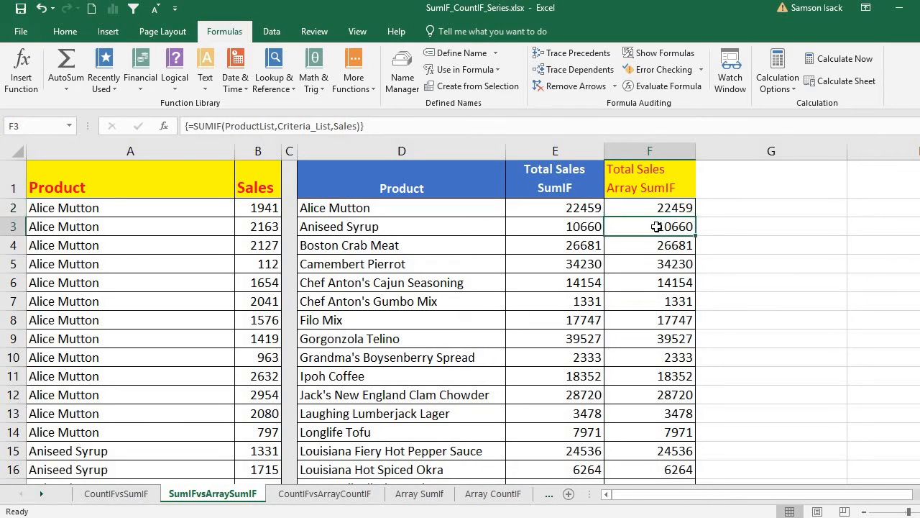
left_click(656, 247)
left_click(655, 264)
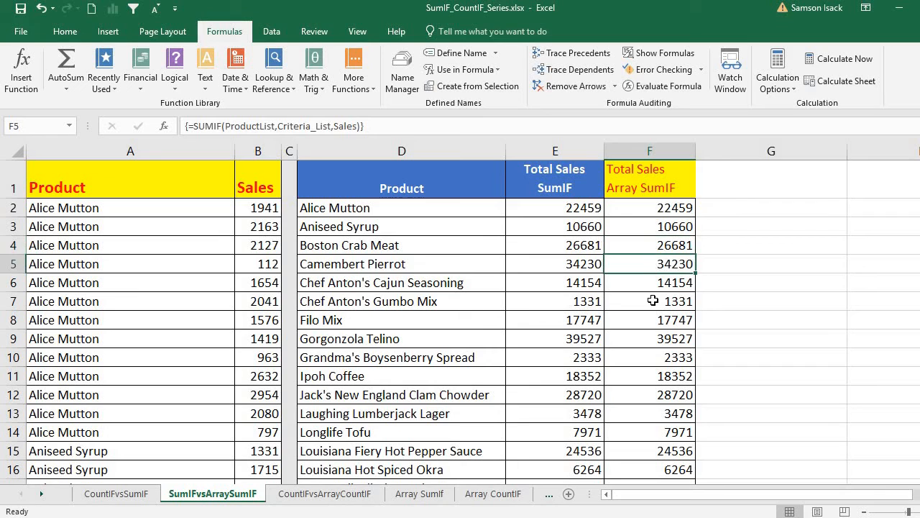
left_click(653, 304)
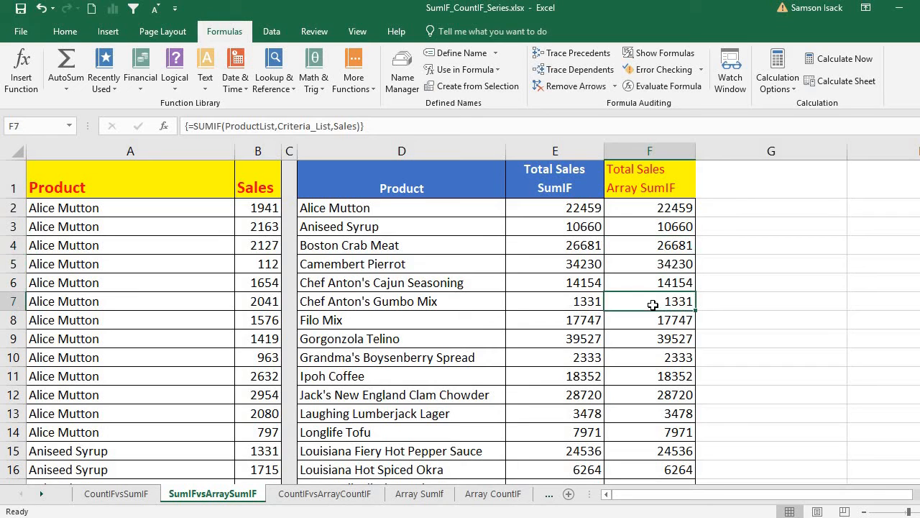
left_click(654, 207)
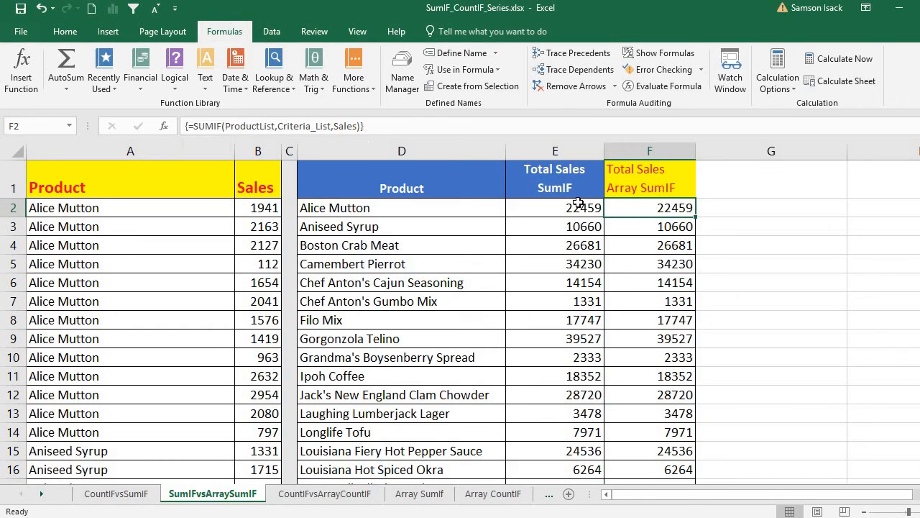
left_click(638, 227)
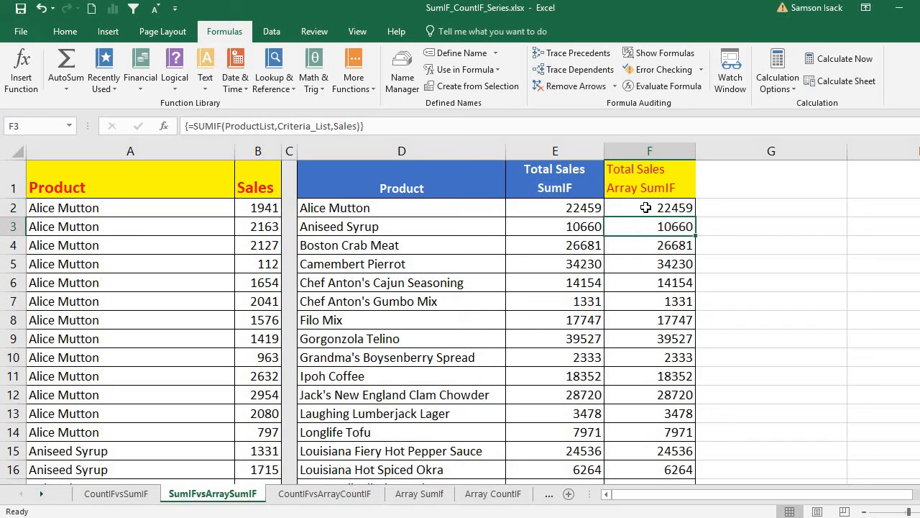
left_click_drag(646, 207, 663, 424)
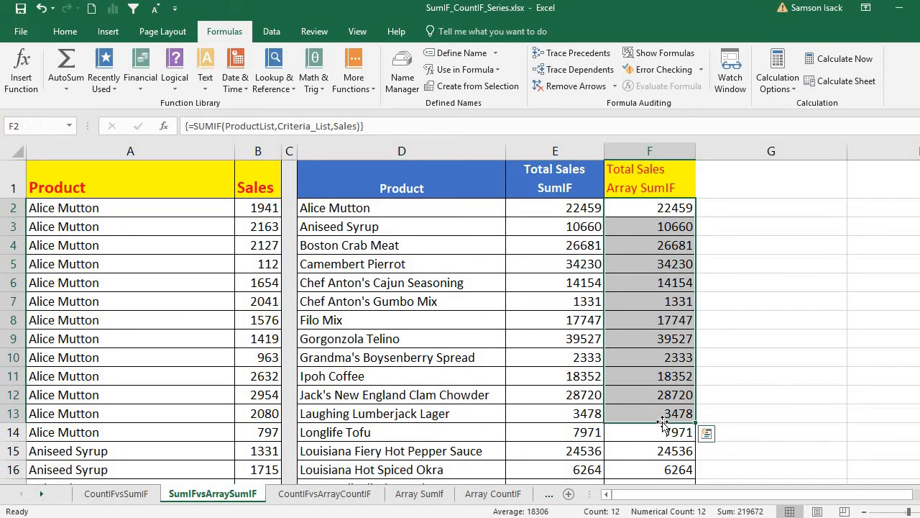
left_click(649, 321)
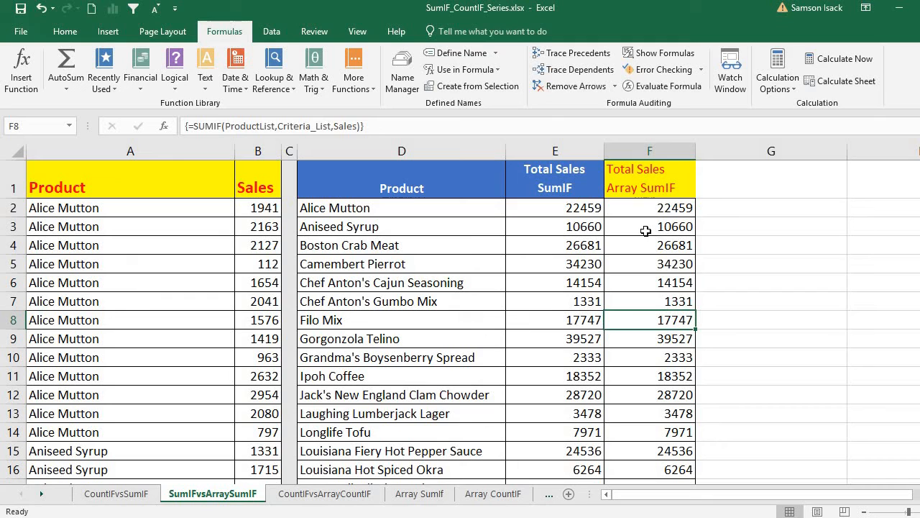
left_click(648, 208)
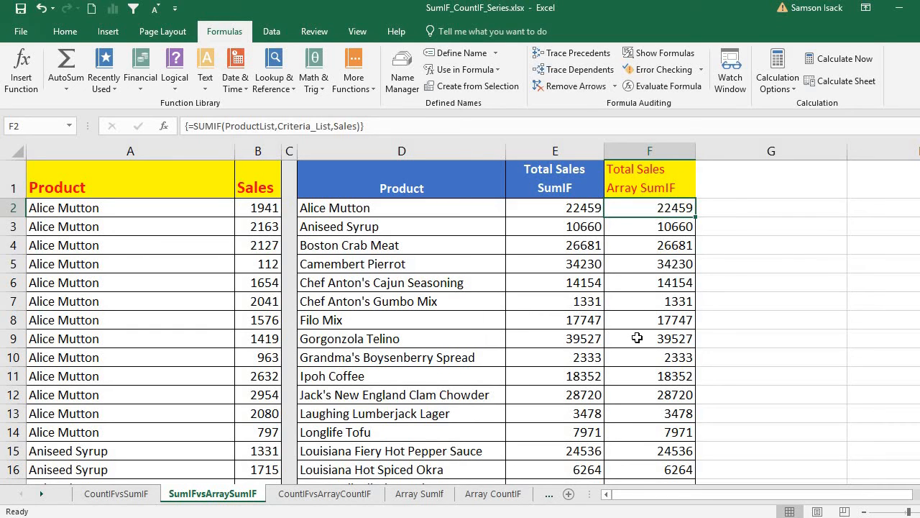
left_click(650, 224)
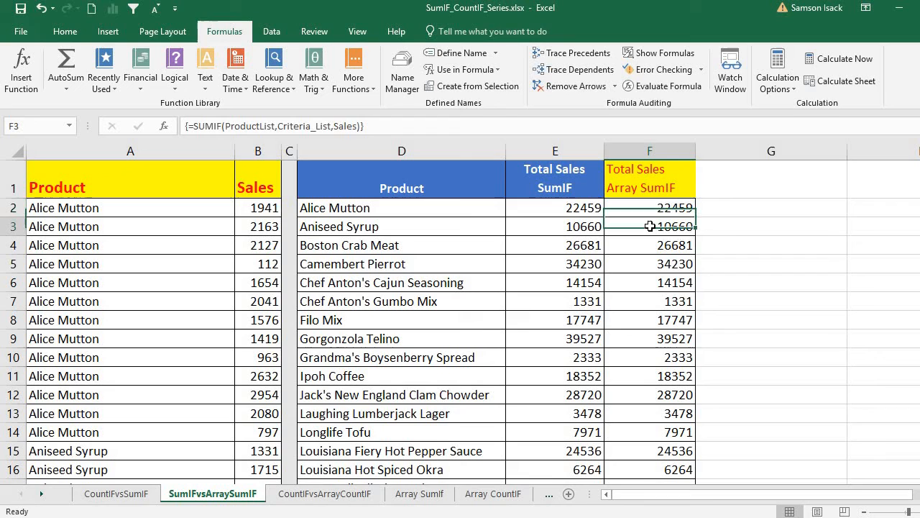
Compare the criteria references in the regular SUMIF formulas of E2:E5 with the array formula in column F.
left_click(576, 208)
left_click(573, 225)
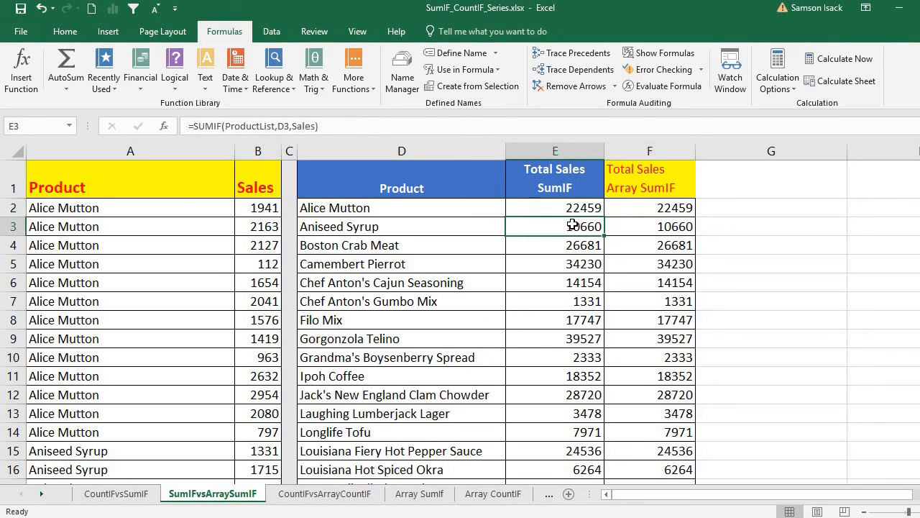
left_click(581, 263)
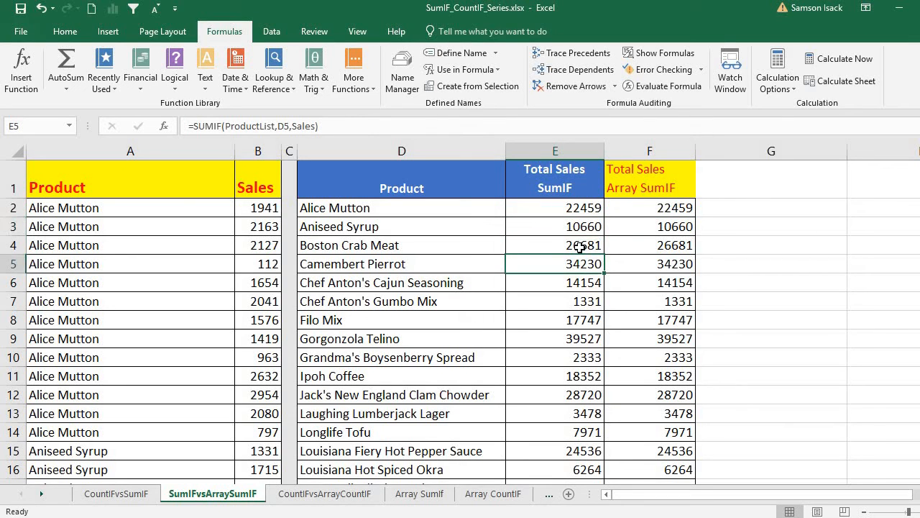
left_click(581, 246)
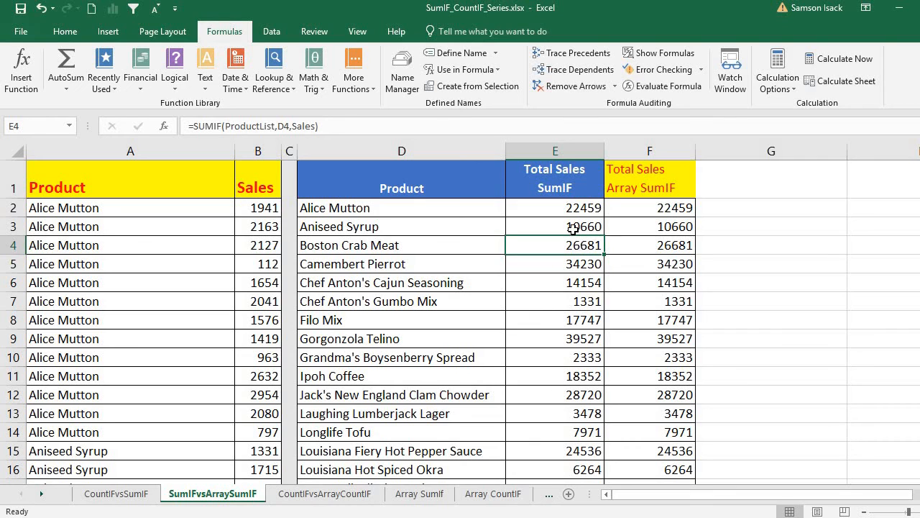
left_click(573, 228)
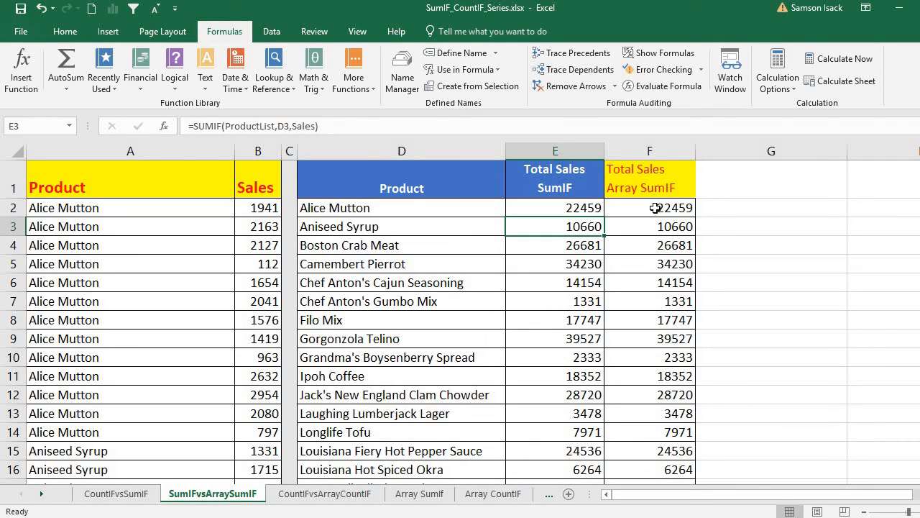
left_click_drag(649, 205, 658, 316)
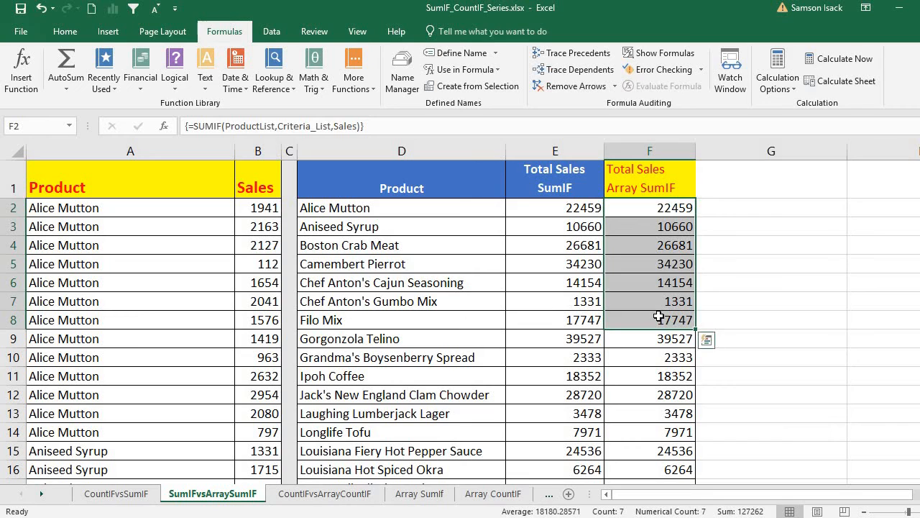
left_click(658, 316)
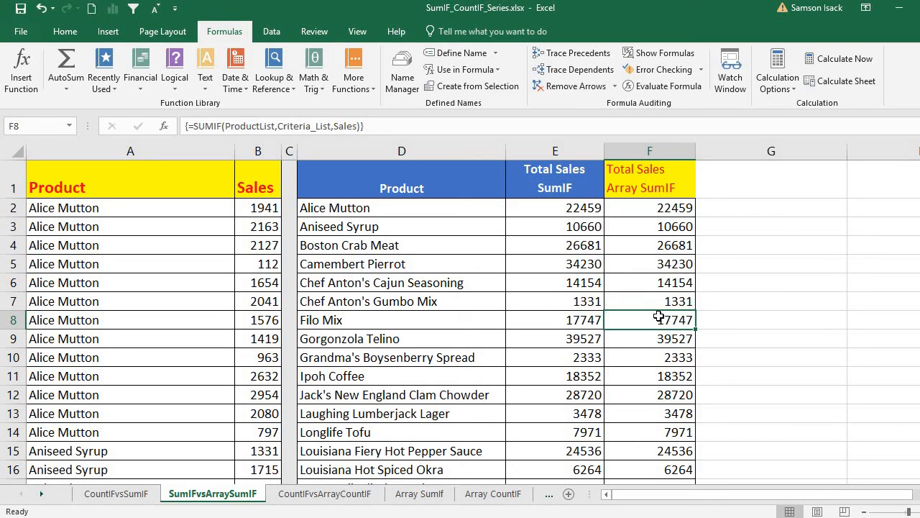
left_click(579, 212)
left_click(639, 207)
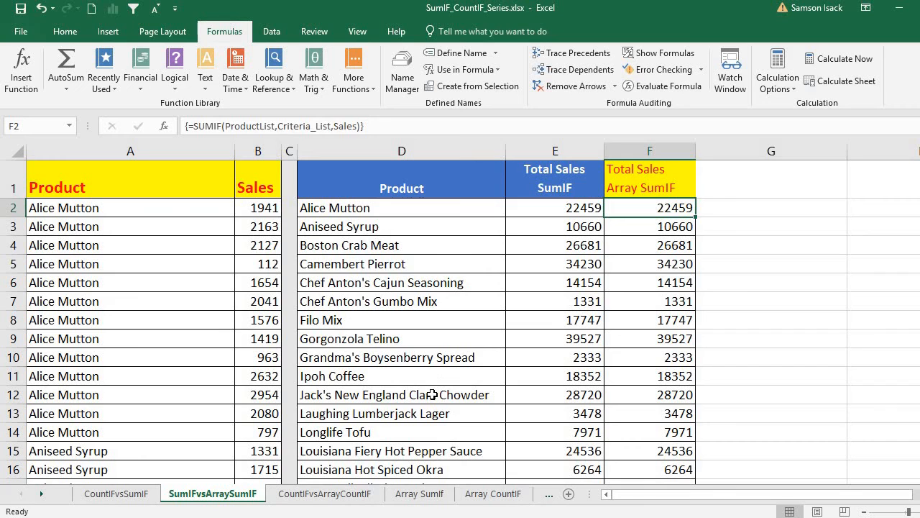
Total the Total Sales Array SumIF column in F27 with a SUM formula over F2:F26.
scroll(461, 318, "down", 5)
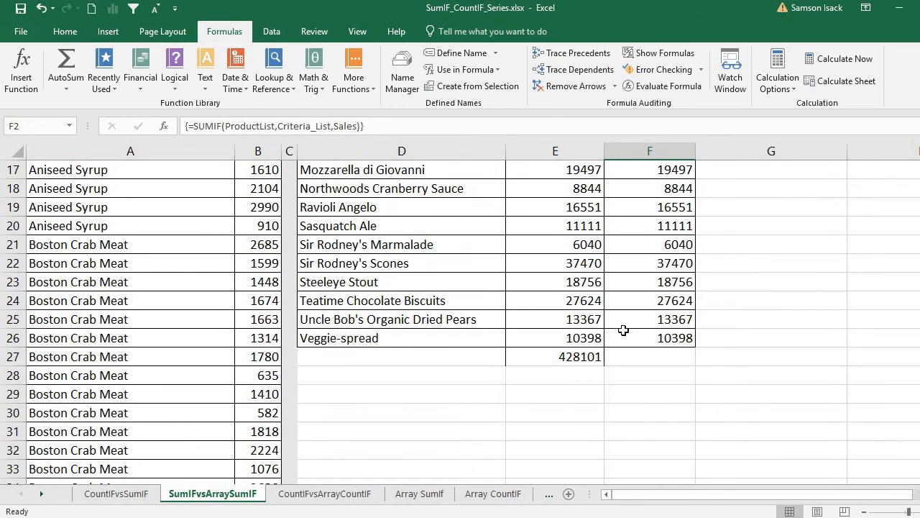
left_click(634, 351)
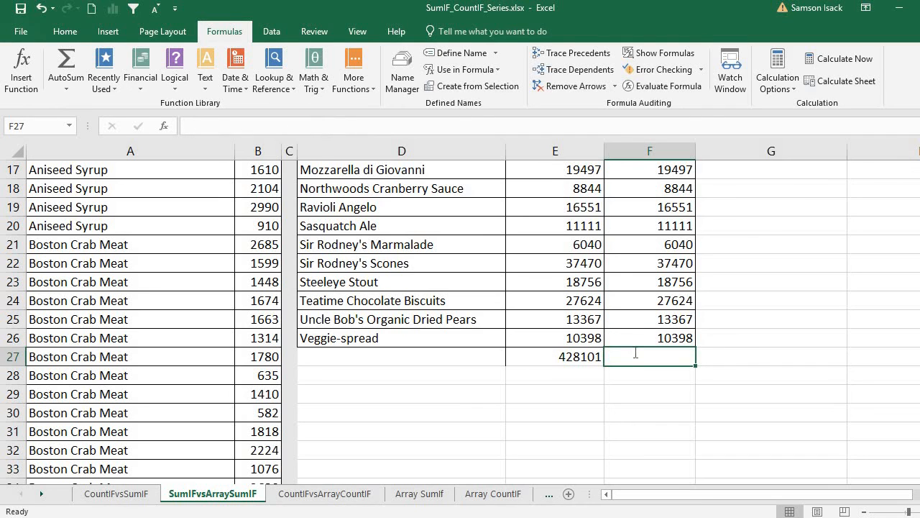
type("=SUM(")
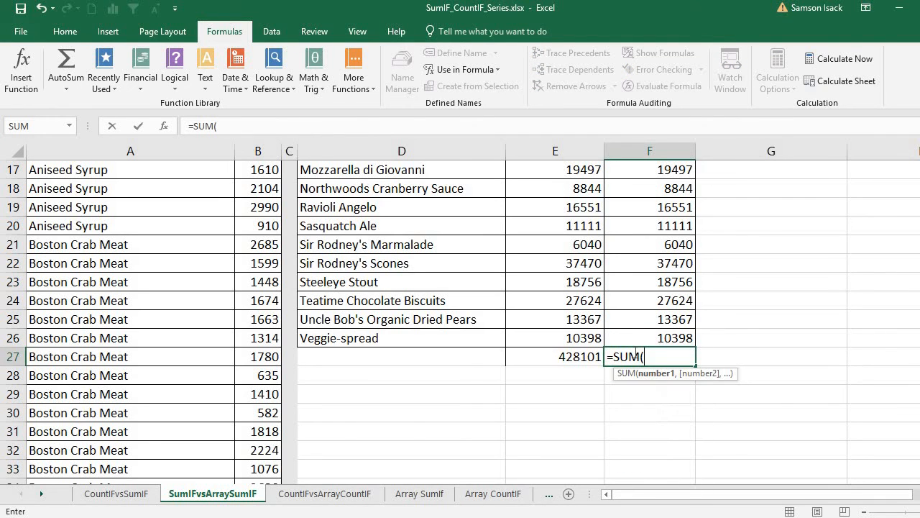
left_click_drag(666, 335, 654, 217)
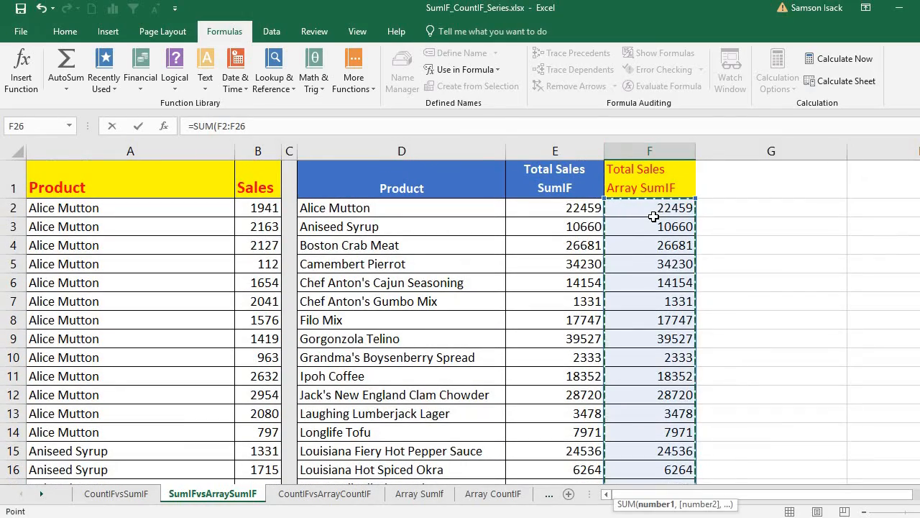
type(")")
key("Return")
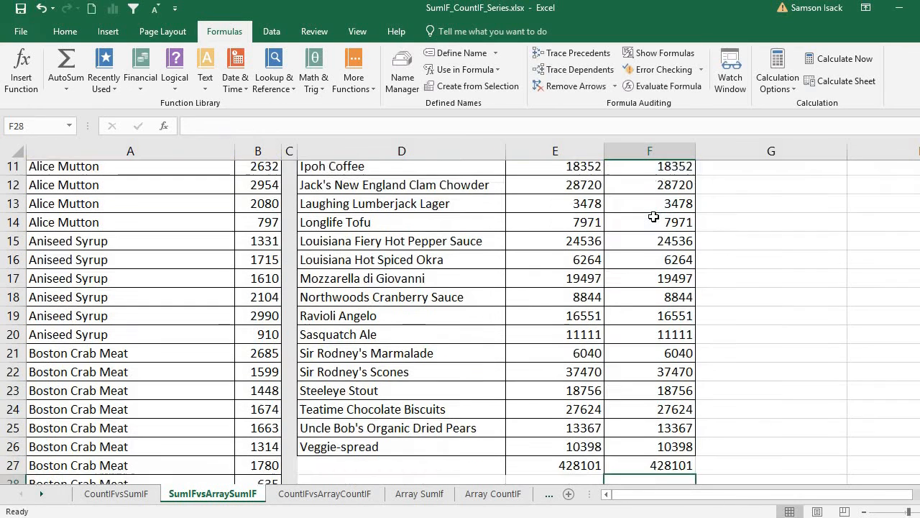
left_click(670, 449)
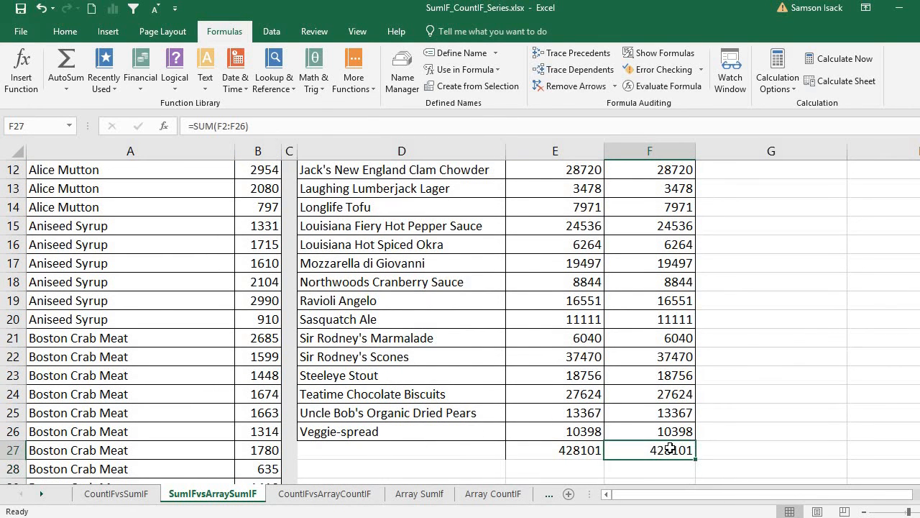
Check the overall sum of the Sales data in column B against the totals in E27 and F27.
left_click(260, 152)
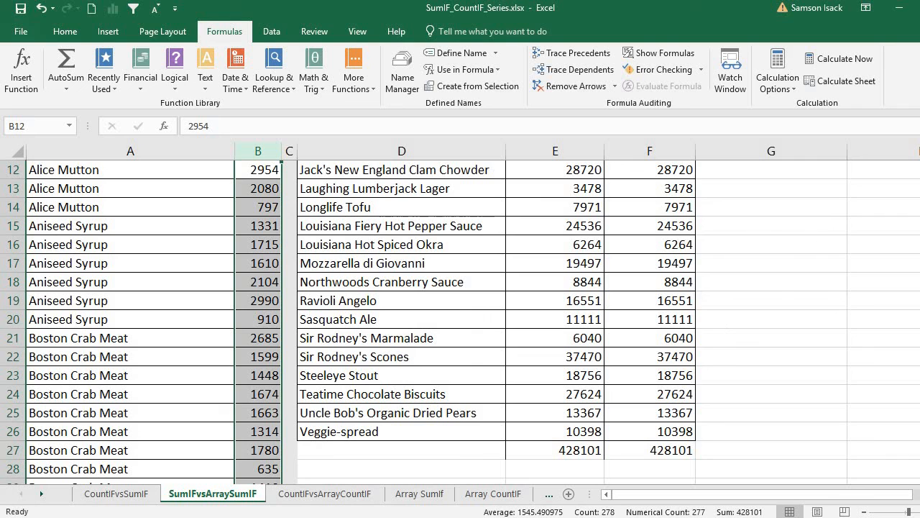
scroll(461, 323, "up", 4)
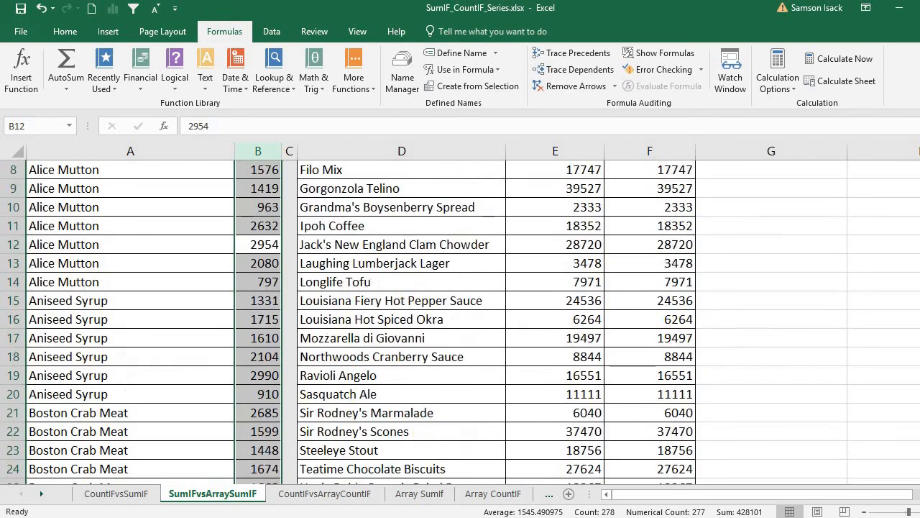
scroll(643, 234, "right", 5)
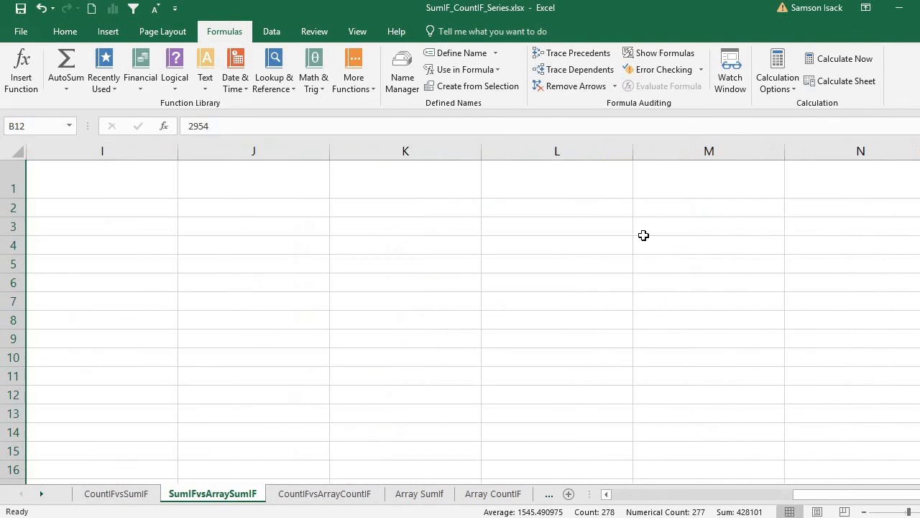
left_click(607, 494)
left_click(608, 495)
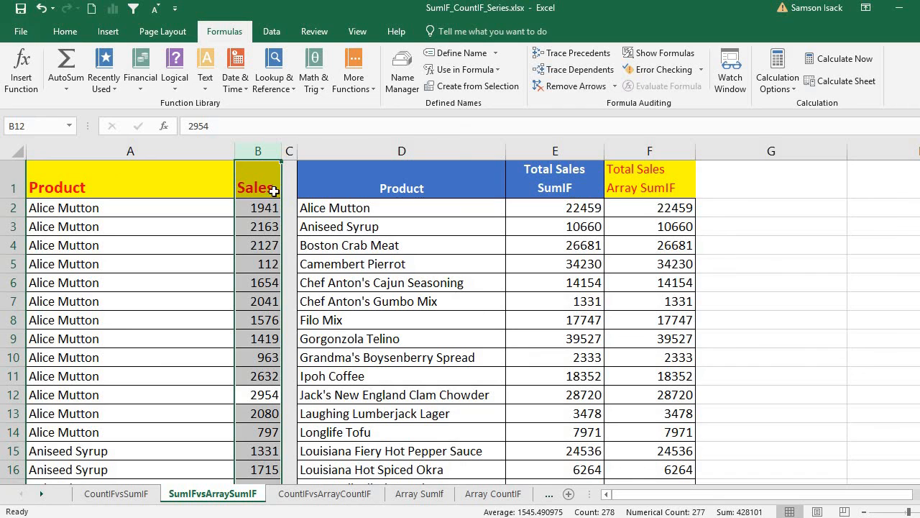
left_click(268, 172)
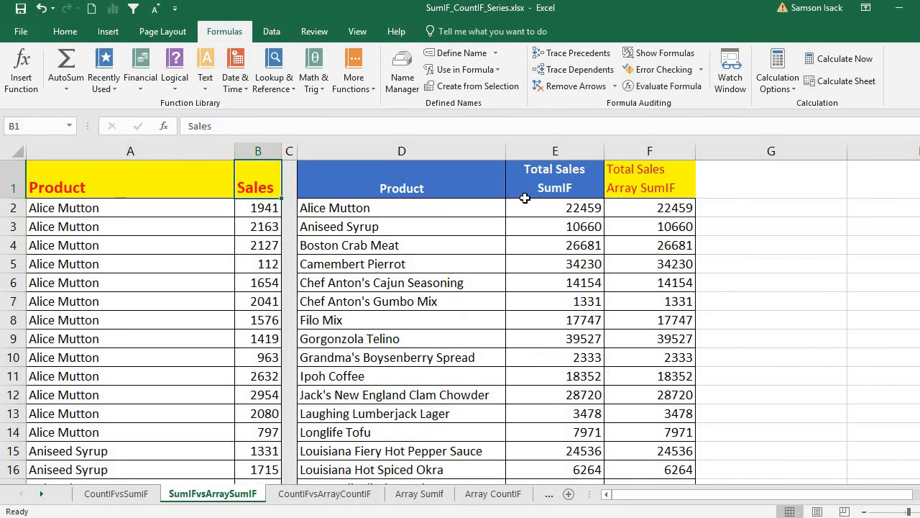